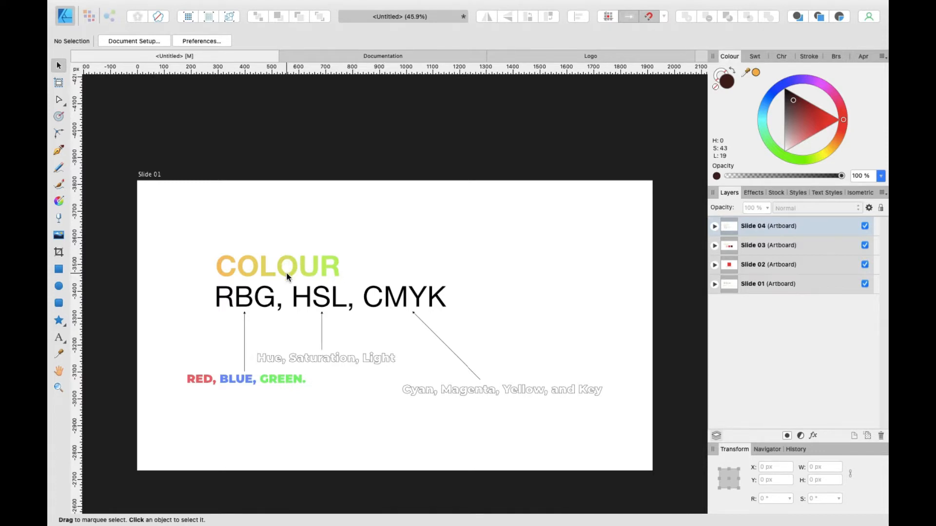
Step: Examine the text objects on Slide 01, entering the RBG, HSL, CMYK text to inspect it
{"action": "scroll", "coordinate": [287, 277], "scroll_direction": "down", "scroll_amount": 1}
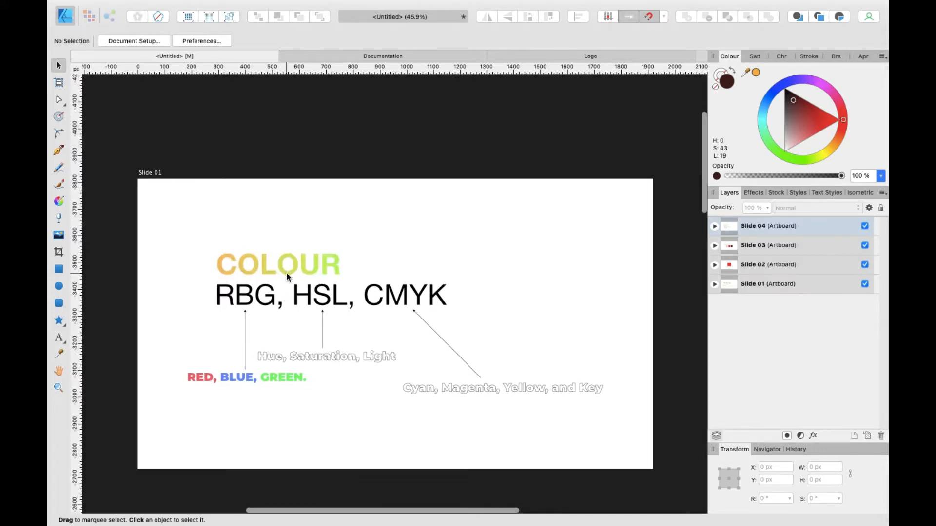
{"action": "left_click", "coordinate": [250, 293]}
{"action": "scroll", "coordinate": [241, 309], "scroll_direction": "down", "scroll_amount": 2}
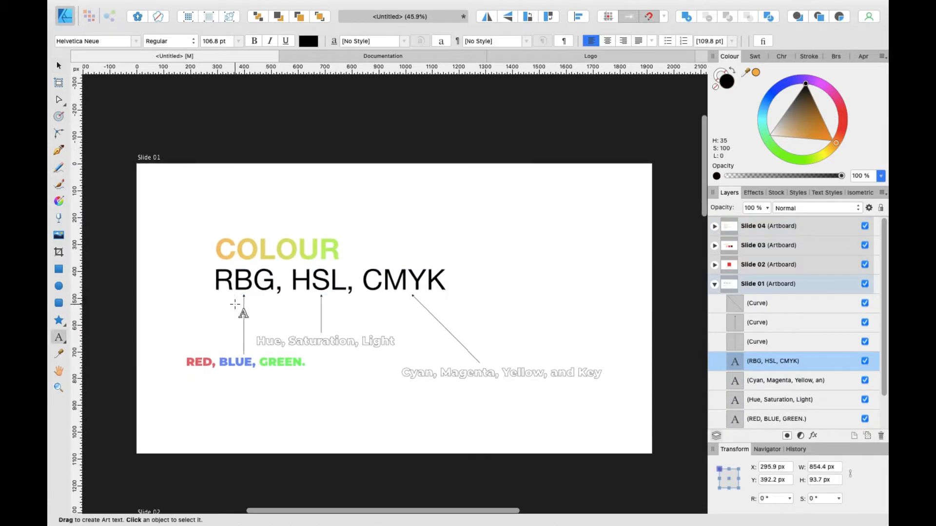
{"action": "double_click", "coordinate": [253, 281]}
{"action": "double_click", "coordinate": [310, 283]}
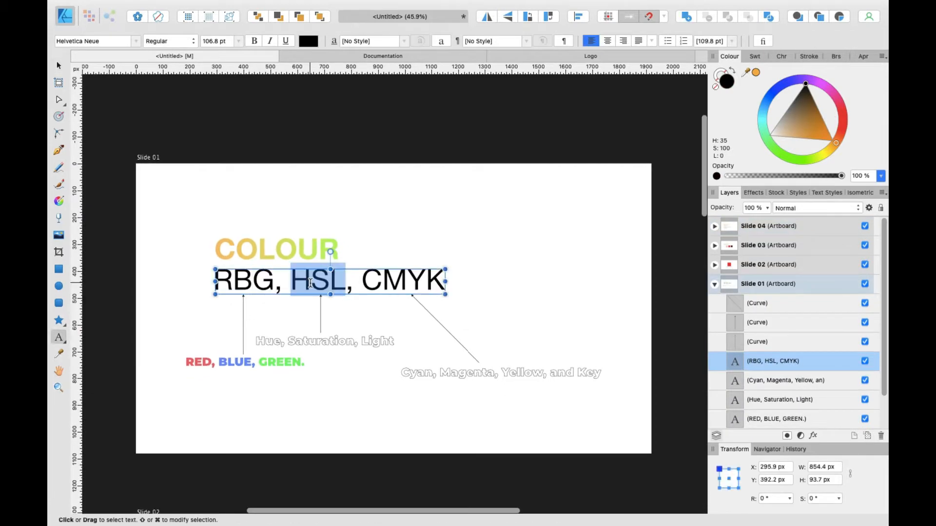
{"action": "double_click", "coordinate": [390, 282]}
{"action": "left_click", "coordinate": [147, 228]}
{"action": "key", "text": "a"}
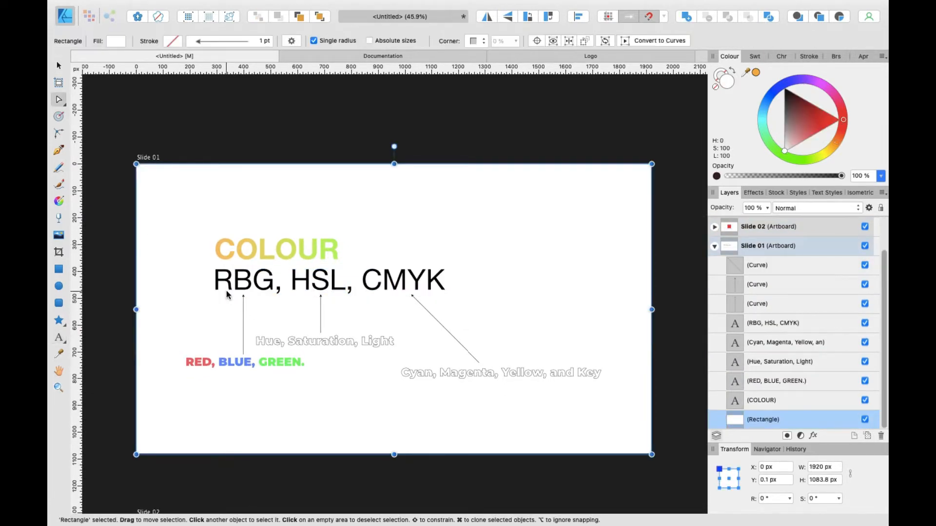
{"action": "scroll", "coordinate": [229, 288], "scroll_direction": "down", "scroll_amount": 1}
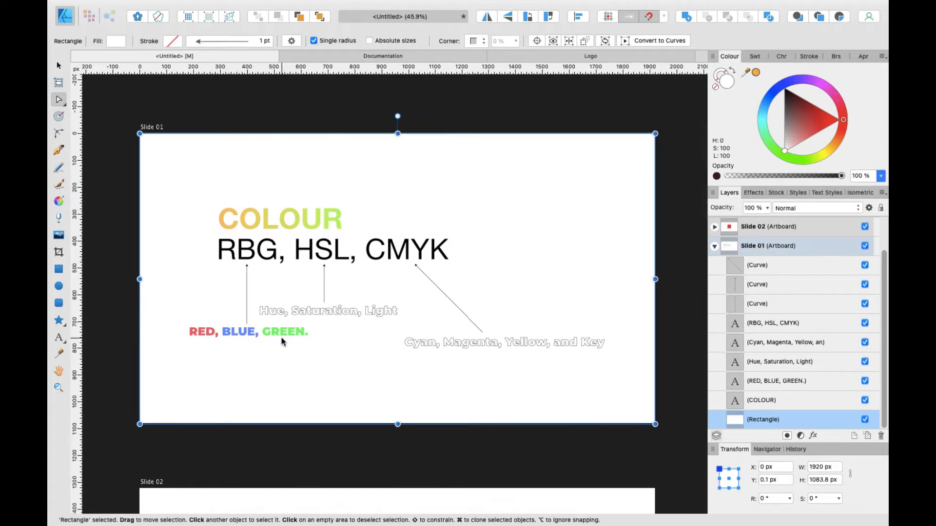
{"action": "scroll", "coordinate": [259, 338], "scroll_direction": "up", "scroll_amount": 3}
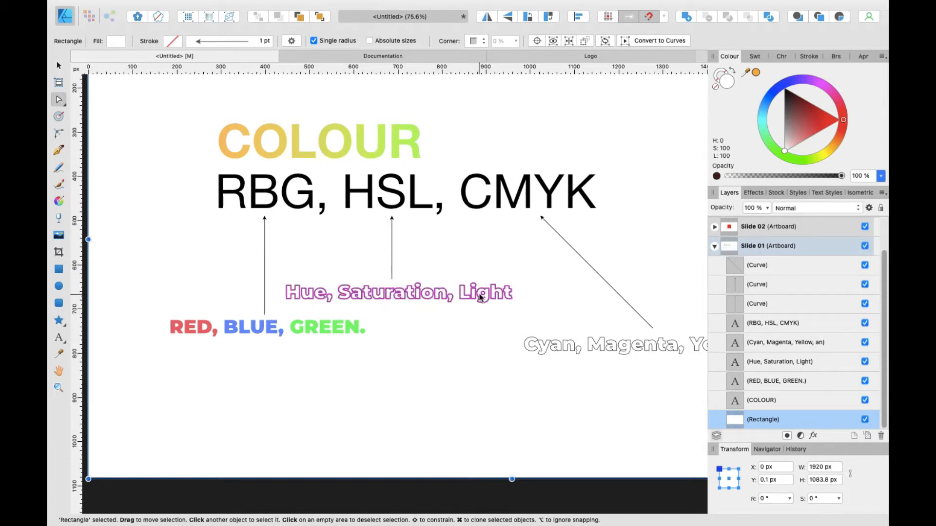
{"action": "scroll", "coordinate": [405, 297], "scroll_direction": "right", "scroll_amount": 5}
{"action": "scroll", "coordinate": [431, 329], "scroll_direction": "right", "scroll_amount": 4}
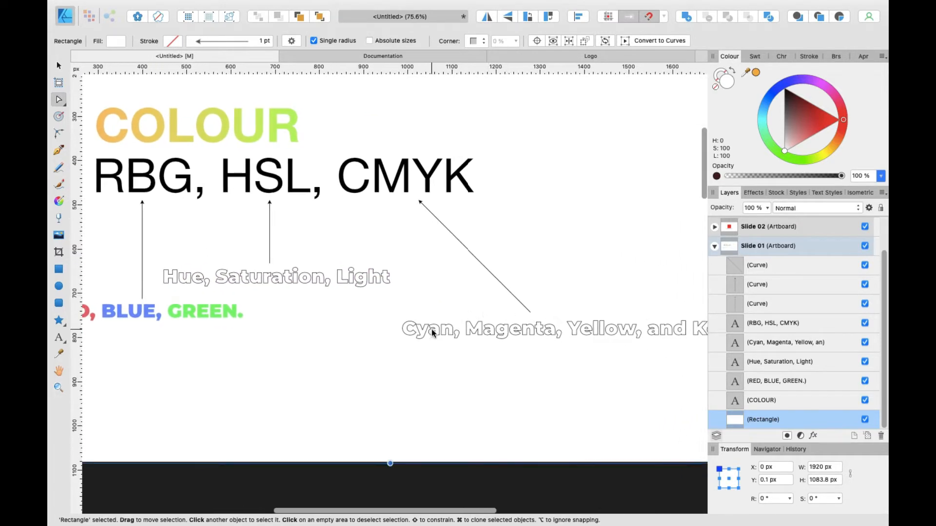
{"action": "scroll", "coordinate": [527, 324], "scroll_direction": "right", "scroll_amount": 3}
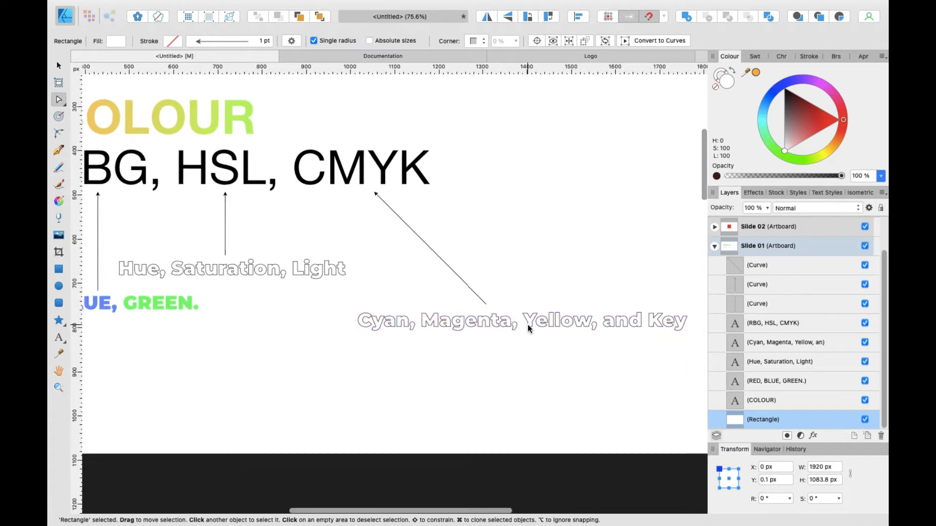
{"action": "scroll", "coordinate": [438, 267], "scroll_direction": "up", "scroll_amount": 3}
{"action": "scroll", "coordinate": [437, 272], "scroll_direction": "down", "scroll_amount": 3}
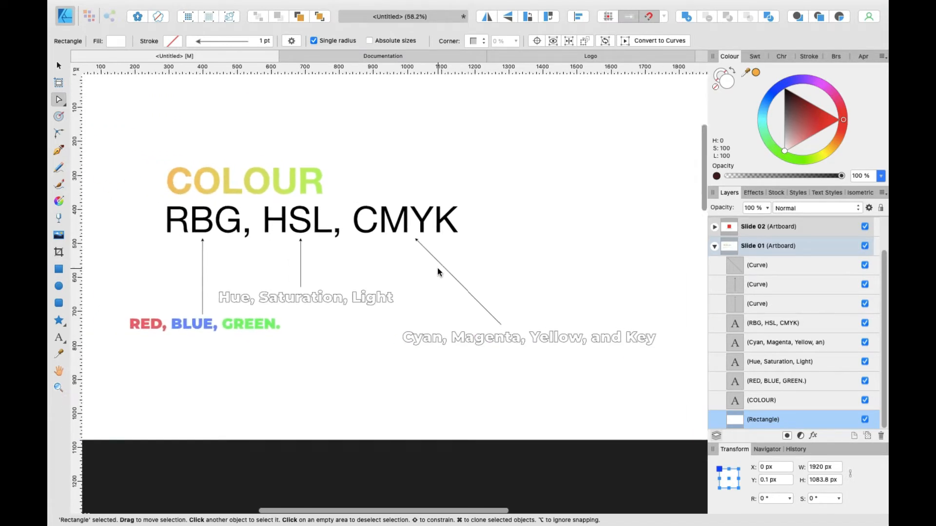
Step: Draw a rectangle around 'RBG, HSL,' and swap its fill and stroke so it becomes an outline
{"action": "key", "text": "m"}
{"action": "mouse_move", "coordinate": [167, 196]}
{"action": "left_mouse_down"}
{"action": "mouse_move", "coordinate": [376, 261]}
{"action": "mouse_move", "coordinate": [376, 246]}
{"action": "left_mouse_up"}
{"action": "key", "text": "v"}
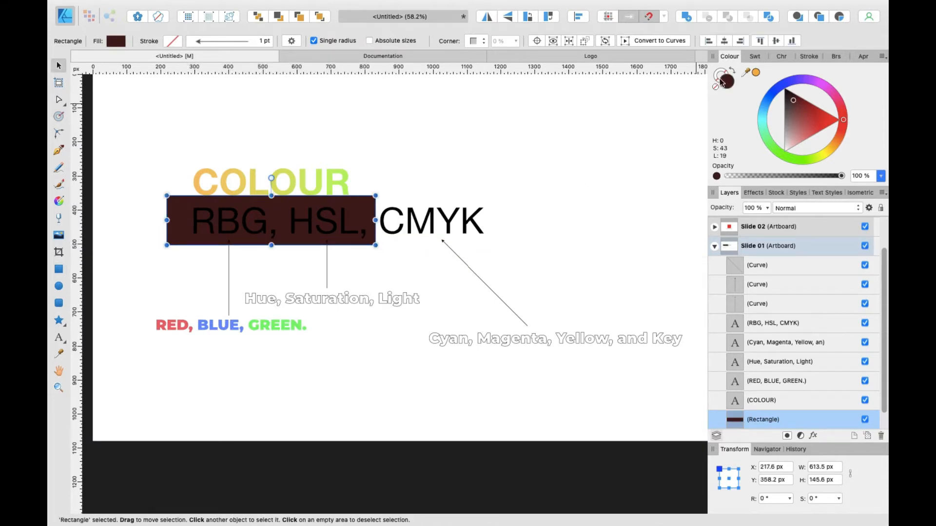
{"action": "left_click", "coordinate": [730, 70]}
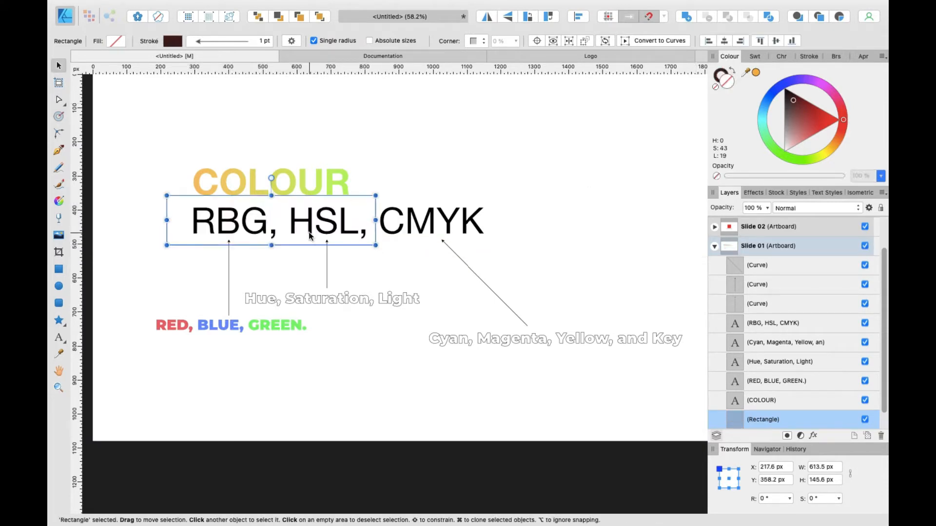
Step: Select the outlined rectangle around 'RBG, HSL,' and delete it
{"action": "scroll", "coordinate": [153, 249], "scroll_direction": "left", "scroll_amount": 2}
{"action": "left_click", "coordinate": [121, 220]}
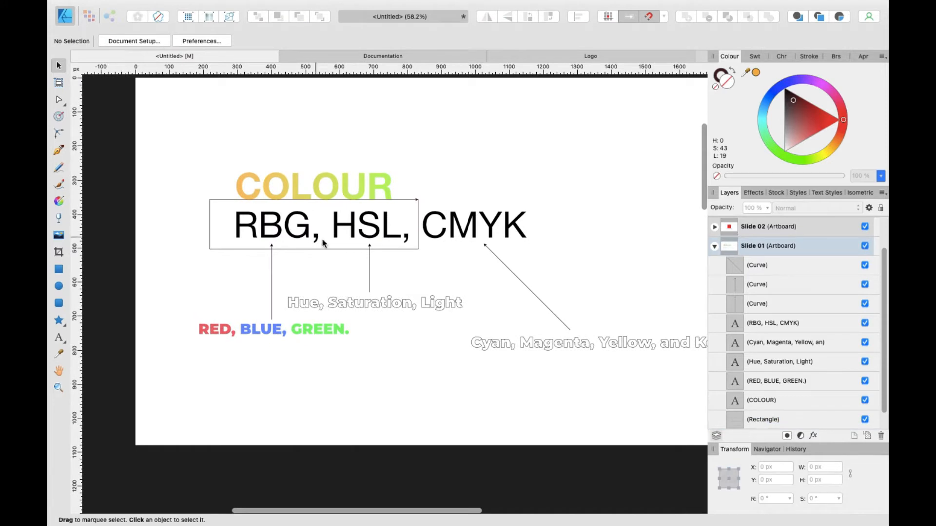
{"action": "left_click", "coordinate": [323, 198]}
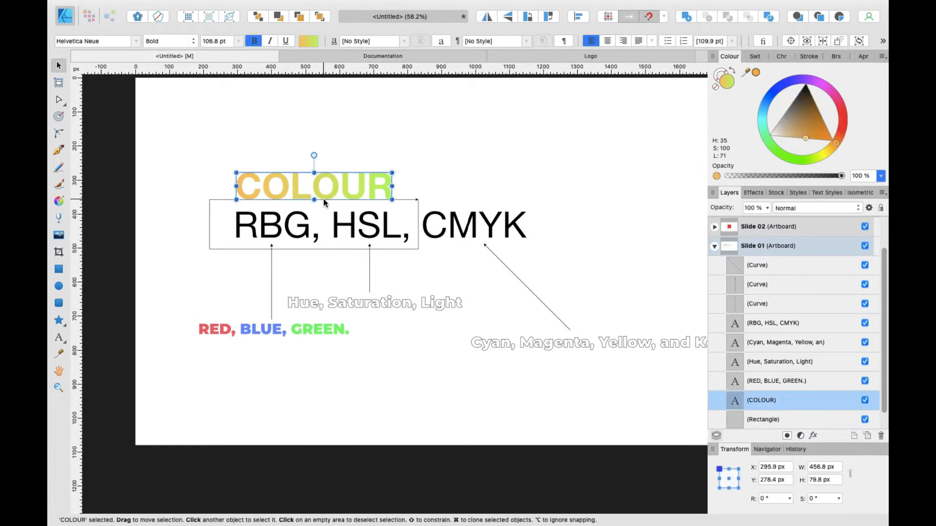
{"action": "left_click", "coordinate": [406, 202]}
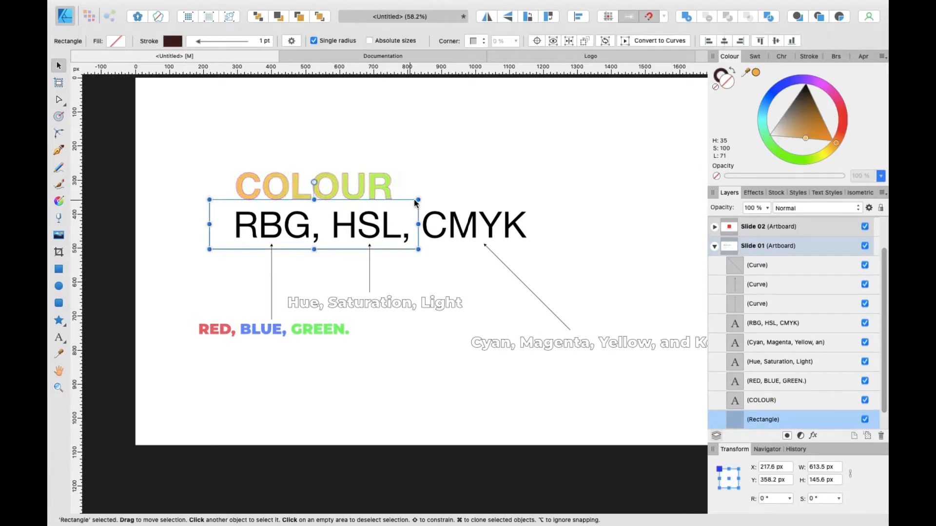
{"action": "left_click", "coordinate": [443, 224]}
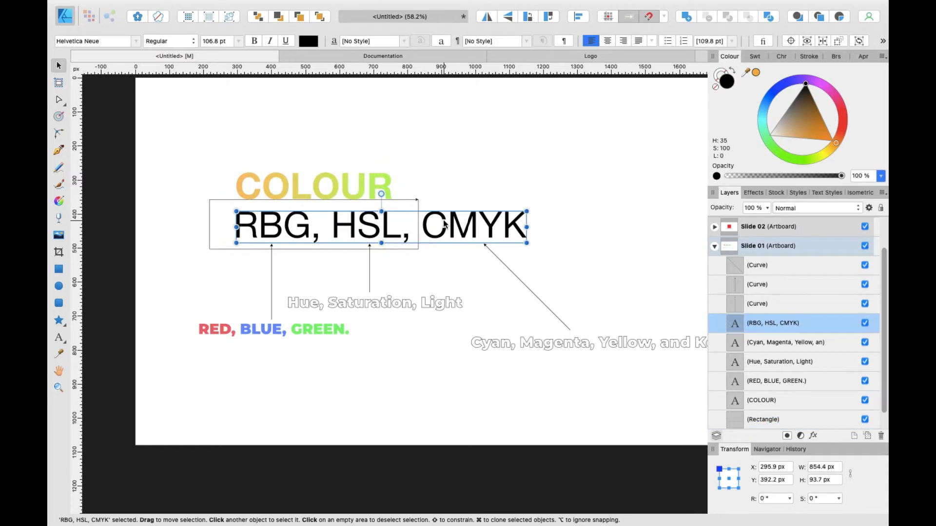
{"action": "left_click", "coordinate": [416, 199]}
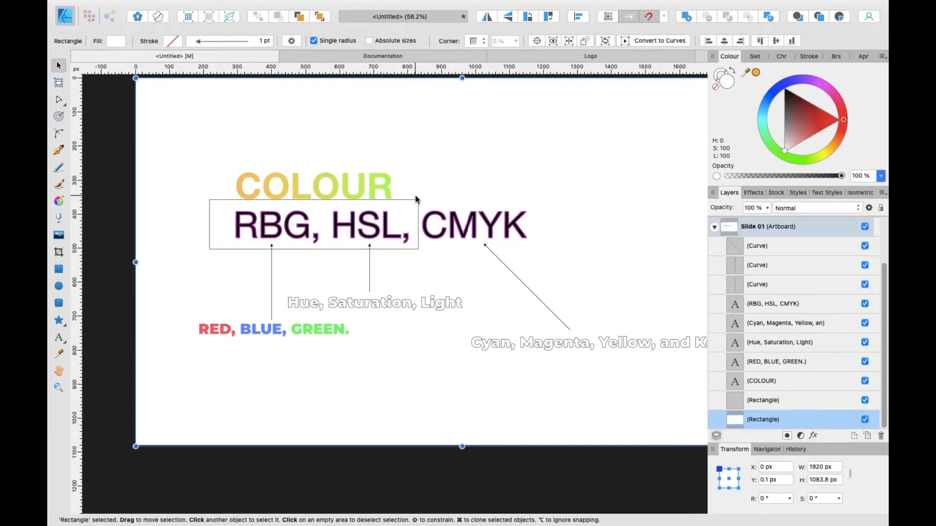
{"action": "left_click", "coordinate": [417, 201]}
{"action": "key", "text": "Delete"}
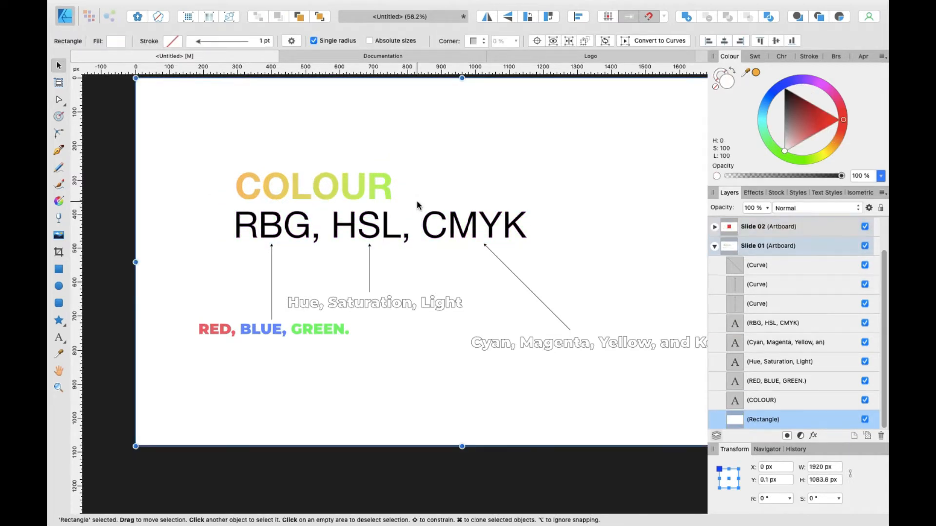
Step: Draw a vertical line with the Pen tool between 'HSL,' and 'CMYK'
{"action": "key", "text": "p"}
{"action": "left_click", "coordinate": [417, 199]}
{"action": "left_click", "coordinate": [417, 251], "text": "shift"}
{"action": "key", "text": "v"}
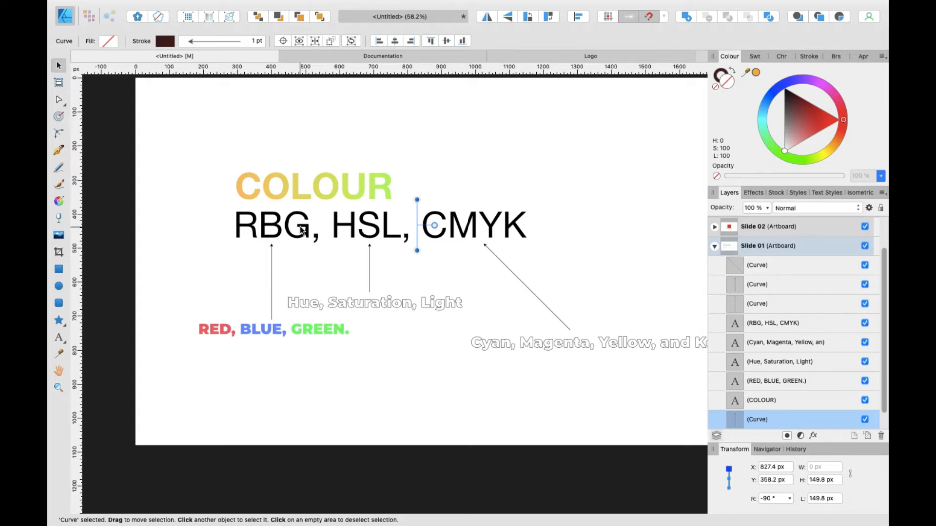
Step: Select the vertical line between 'HSL,' and 'CMYK' and delete it
{"action": "scroll", "coordinate": [302, 230], "scroll_direction": "left", "scroll_amount": 2}
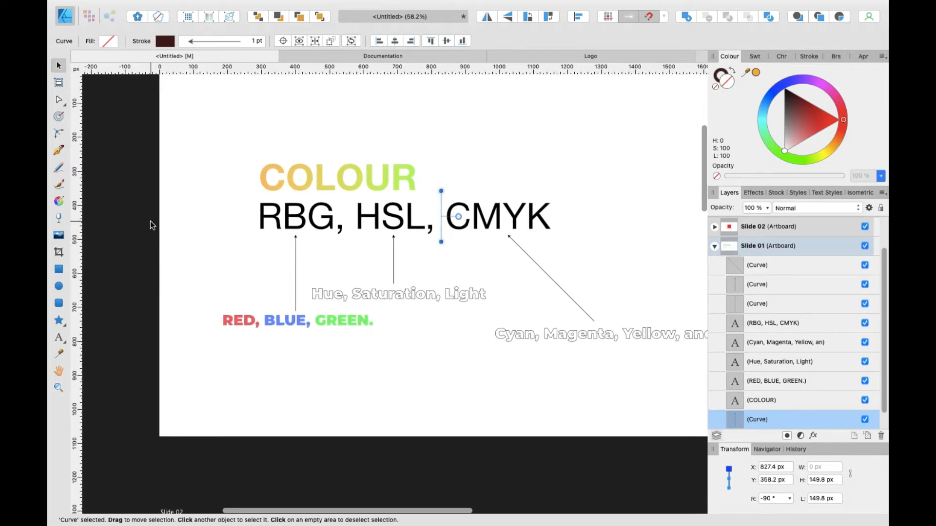
{"action": "left_click", "coordinate": [152, 225]}
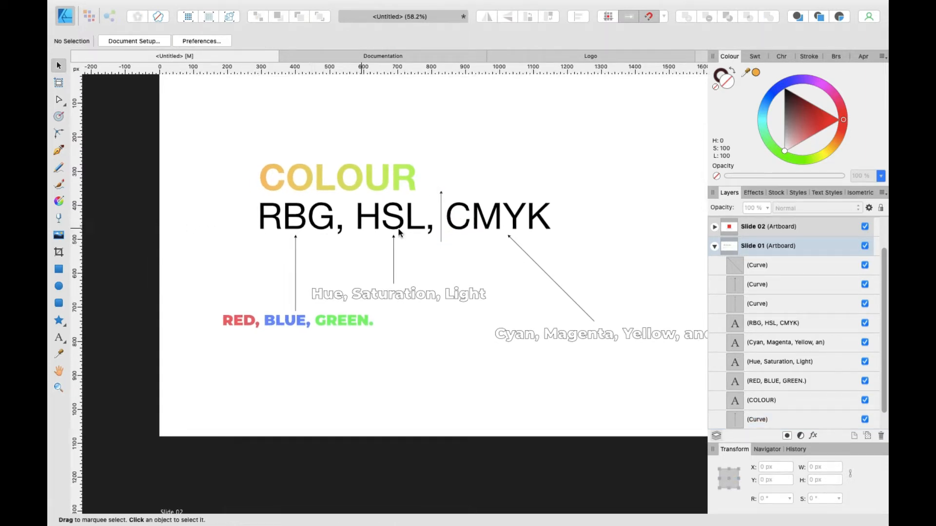
{"action": "left_click", "coordinate": [441, 196]}
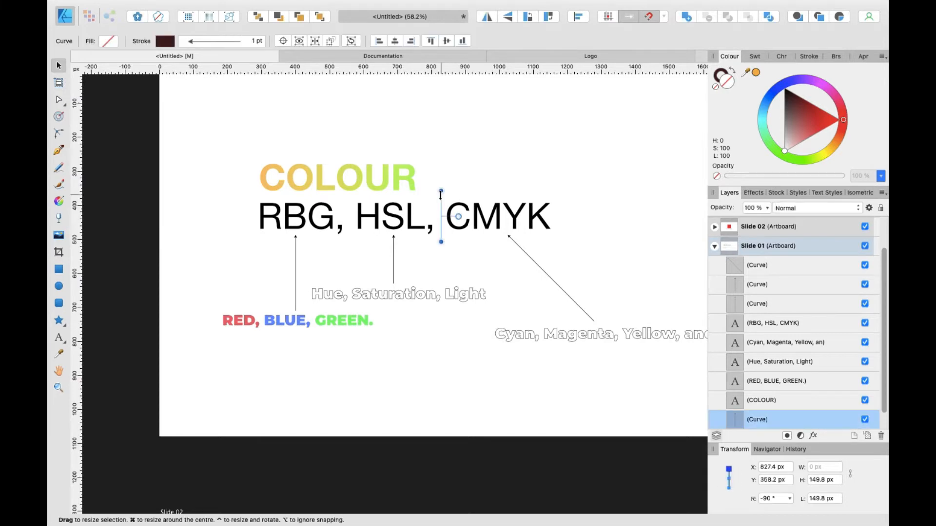
{"action": "key", "text": "Delete"}
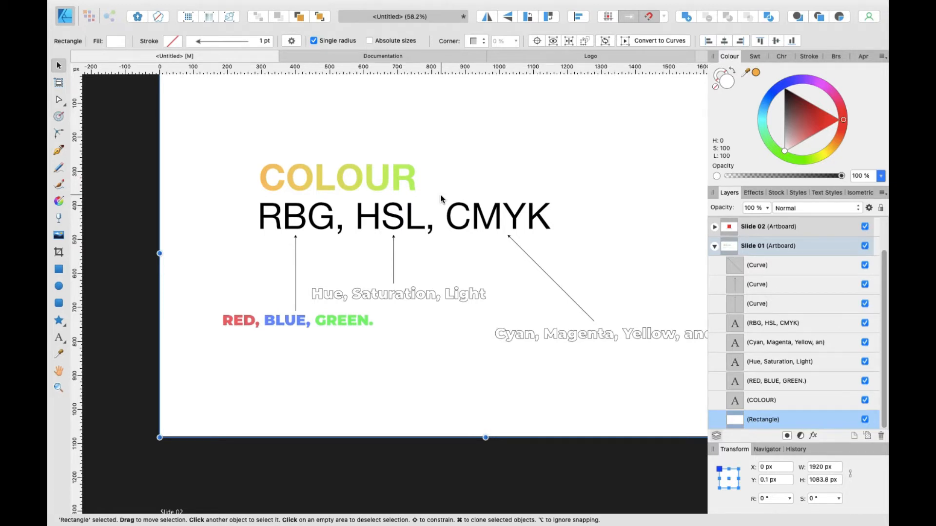
{"action": "scroll", "coordinate": [370, 229], "scroll_direction": "right", "scroll_amount": 3}
{"action": "scroll", "coordinate": [371, 229], "scroll_direction": "down", "scroll_amount": 1}
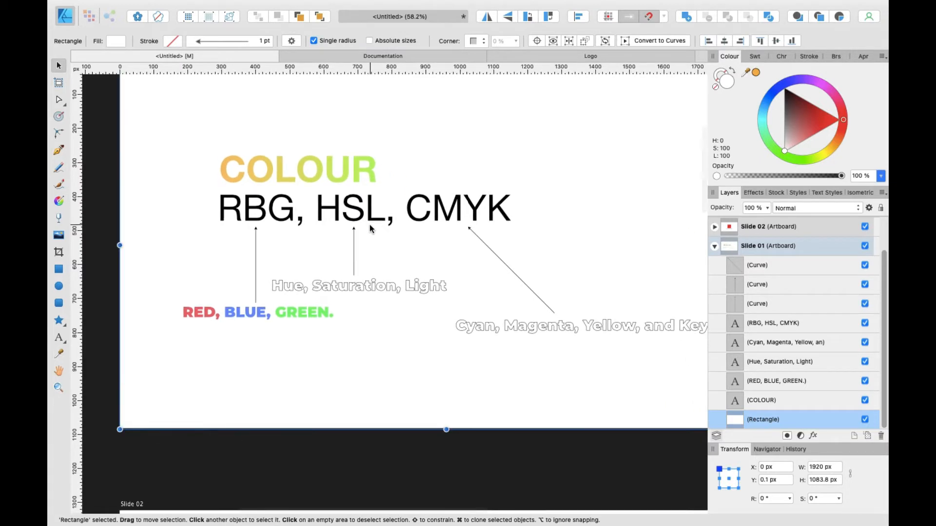
{"action": "scroll", "coordinate": [281, 185], "scroll_direction": "up", "scroll_amount": 3}
{"action": "scroll", "coordinate": [282, 186], "scroll_direction": "left", "scroll_amount": 1}
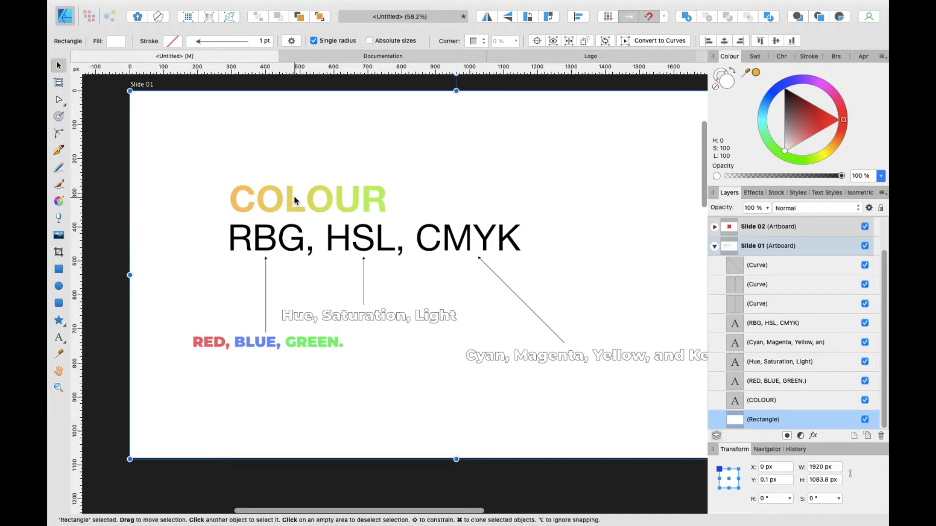
{"action": "left_click", "coordinate": [118, 141]}
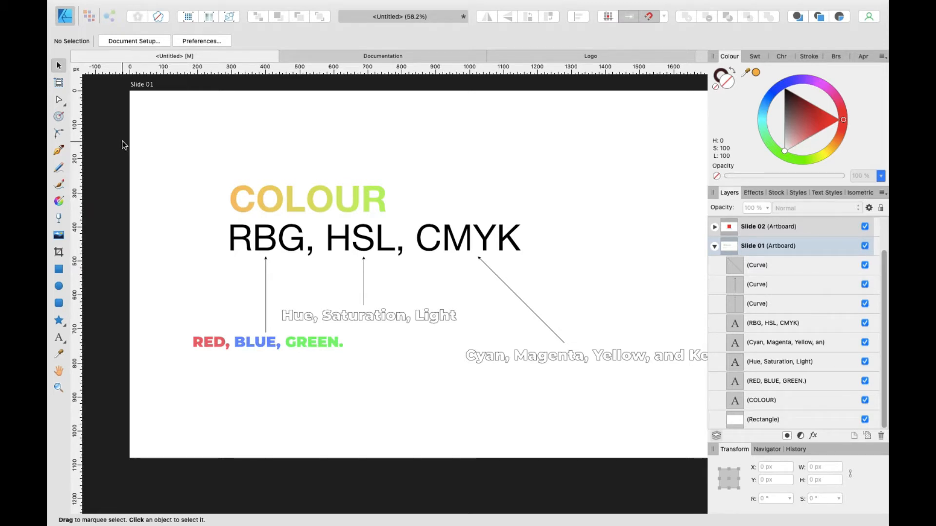
{"action": "scroll", "coordinate": [122, 145], "scroll_direction": "right", "scroll_amount": 3}
{"action": "scroll", "coordinate": [122, 144], "scroll_direction": "up", "scroll_amount": 1}
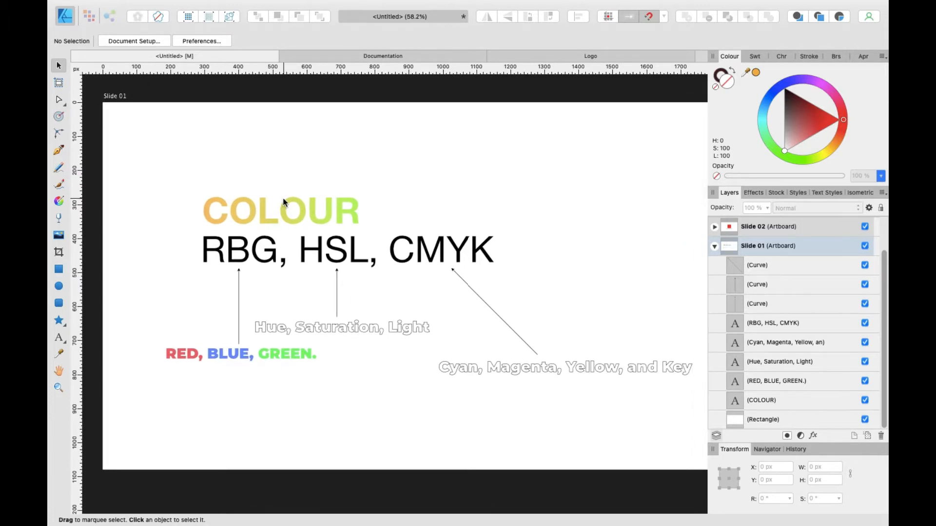
{"action": "scroll", "coordinate": [283, 198], "scroll_direction": "right", "scroll_amount": 3}
{"action": "scroll", "coordinate": [283, 198], "scroll_direction": "left", "scroll_amount": 2}
{"action": "scroll", "coordinate": [283, 197], "scroll_direction": "down", "scroll_amount": 1}
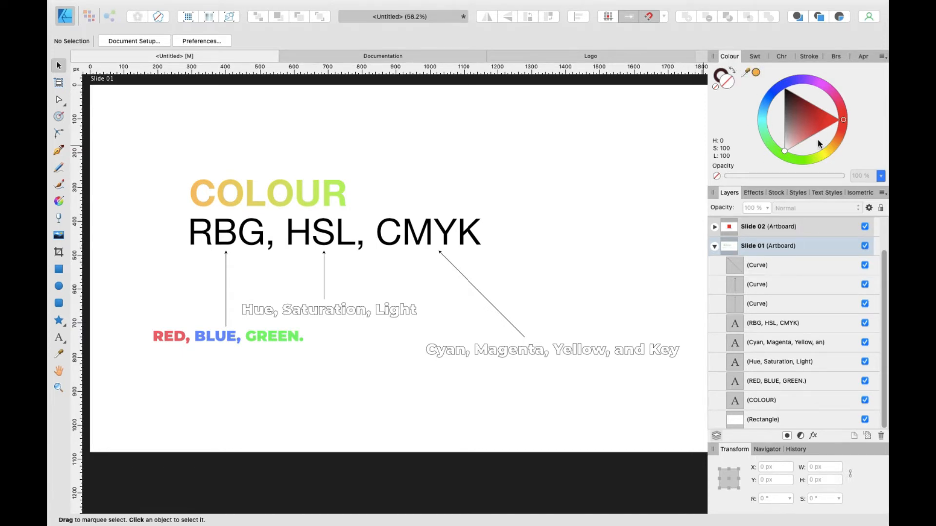
{"action": "scroll", "coordinate": [394, 233], "scroll_direction": "down", "scroll_amount": 3}
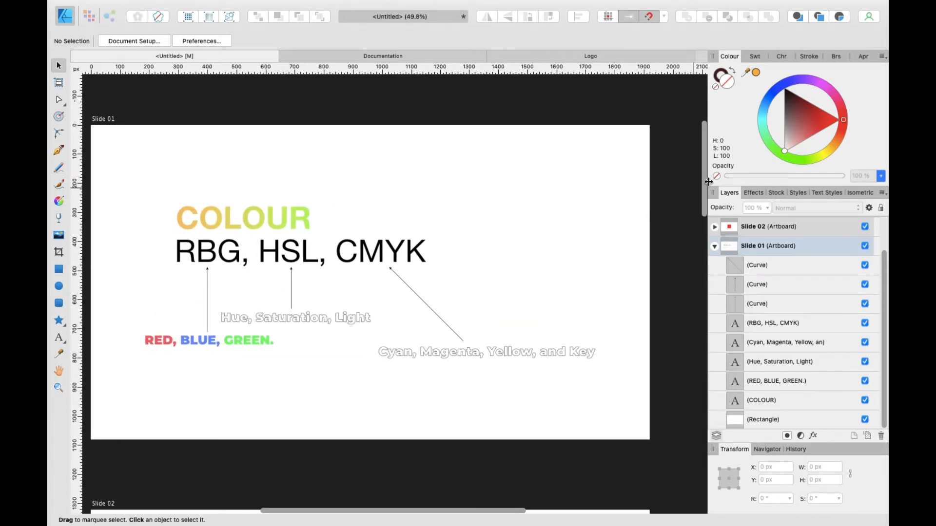
Step: Pick a red hue and shade on the colour wheel with nothing selected
{"action": "mouse_move", "coordinate": [845, 122]}
{"action": "left_mouse_down"}
{"action": "mouse_move", "coordinate": [820, 83]}
{"action": "mouse_move", "coordinate": [812, 84]}
{"action": "mouse_move", "coordinate": [834, 89]}
{"action": "mouse_move", "coordinate": [838, 139]}
{"action": "mouse_move", "coordinate": [778, 122]}
{"action": "mouse_move", "coordinate": [796, 88]}
{"action": "mouse_move", "coordinate": [831, 93]}
{"action": "mouse_move", "coordinate": [828, 156]}
{"action": "mouse_move", "coordinate": [802, 166]}
{"action": "mouse_move", "coordinate": [819, 174]}
{"action": "mouse_move", "coordinate": [851, 127]}
{"action": "mouse_move", "coordinate": [841, 136]}
{"action": "mouse_move", "coordinate": [845, 117]}
{"action": "mouse_move", "coordinate": [830, 147]}
{"action": "mouse_move", "coordinate": [811, 154]}
{"action": "mouse_move", "coordinate": [825, 153]}
{"action": "mouse_move", "coordinate": [798, 154]}
{"action": "mouse_move", "coordinate": [766, 128]}
{"action": "mouse_move", "coordinate": [766, 98]}
{"action": "mouse_move", "coordinate": [793, 81]}
{"action": "mouse_move", "coordinate": [834, 95]}
{"action": "mouse_move", "coordinate": [817, 141]}
{"action": "mouse_move", "coordinate": [845, 137]}
{"action": "mouse_move", "coordinate": [843, 112]}
{"action": "mouse_move", "coordinate": [841, 156]}
{"action": "mouse_move", "coordinate": [852, 94]}
{"action": "mouse_move", "coordinate": [851, 112]}
{"action": "left_mouse_up"}
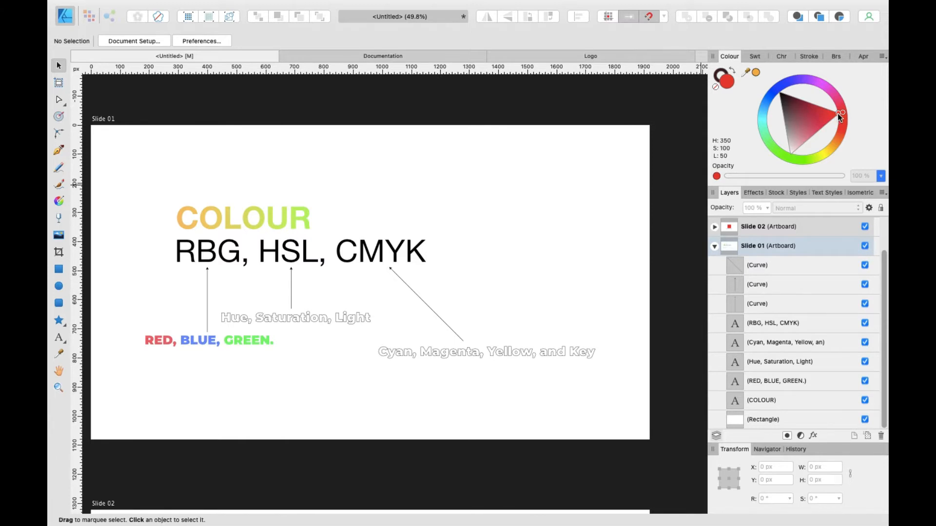
{"action": "mouse_move", "coordinate": [838, 114]}
{"action": "left_mouse_down"}
{"action": "mouse_move", "coordinate": [812, 108]}
{"action": "mouse_move", "coordinate": [807, 127]}
{"action": "left_mouse_up"}
{"action": "left_click", "coordinate": [719, 75]}
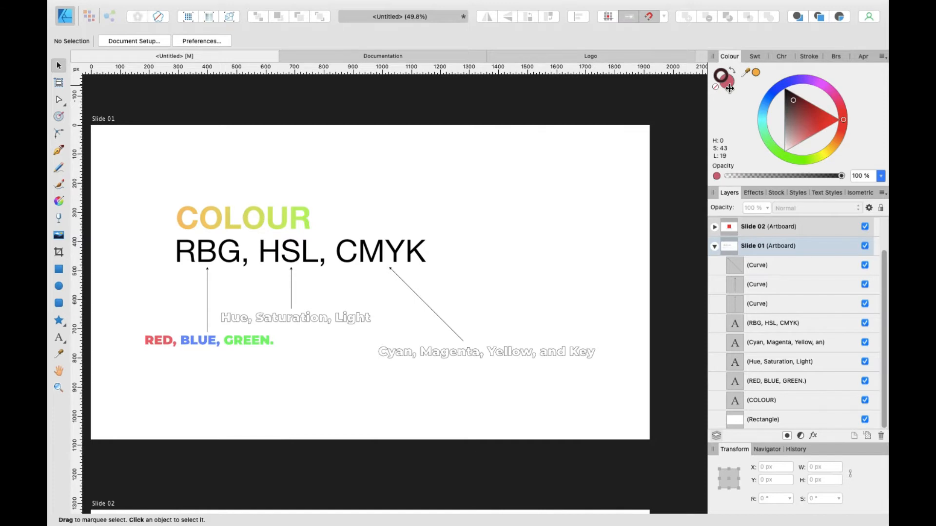
Step: Create artistic text 'Word' at 135 pt above the COLOUR heading on Slide 01 and select it
{"action": "left_click", "coordinate": [387, 187]}
{"action": "scroll", "coordinate": [387, 186], "scroll_direction": "right", "scroll_amount": 2}
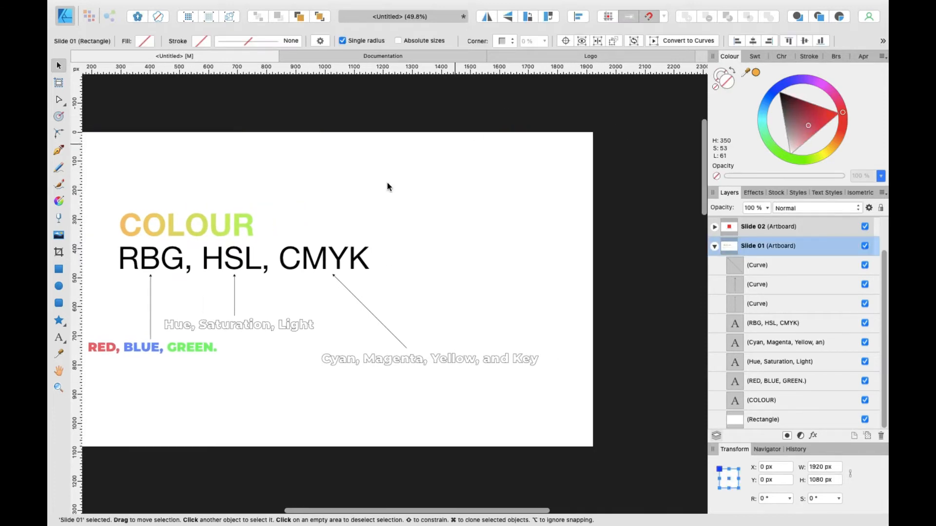
{"action": "left_click", "coordinate": [357, 126]}
{"action": "key", "text": "t"}
{"action": "left_click_drag", "start_coordinate": [339, 180], "coordinate": [377, 208]}
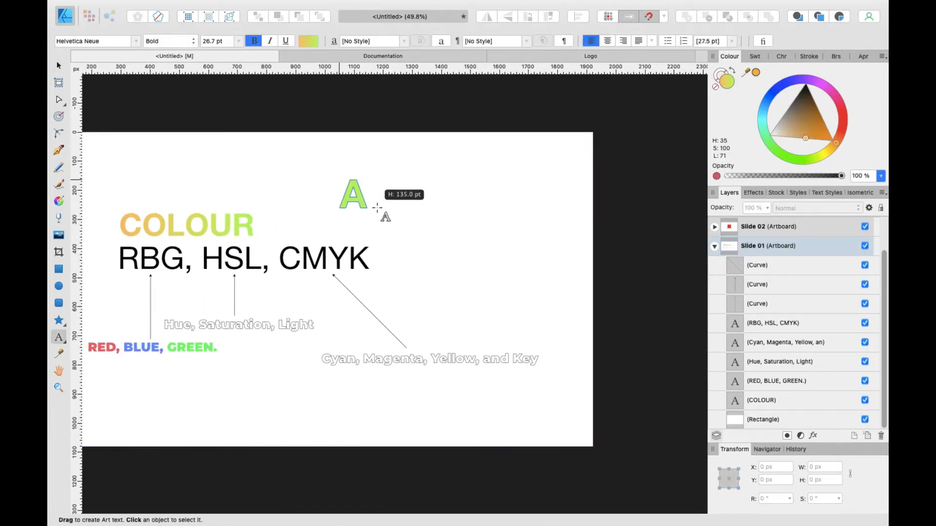
{"action": "type", "text": "Word"}
{"action": "key", "text": "Escape"}
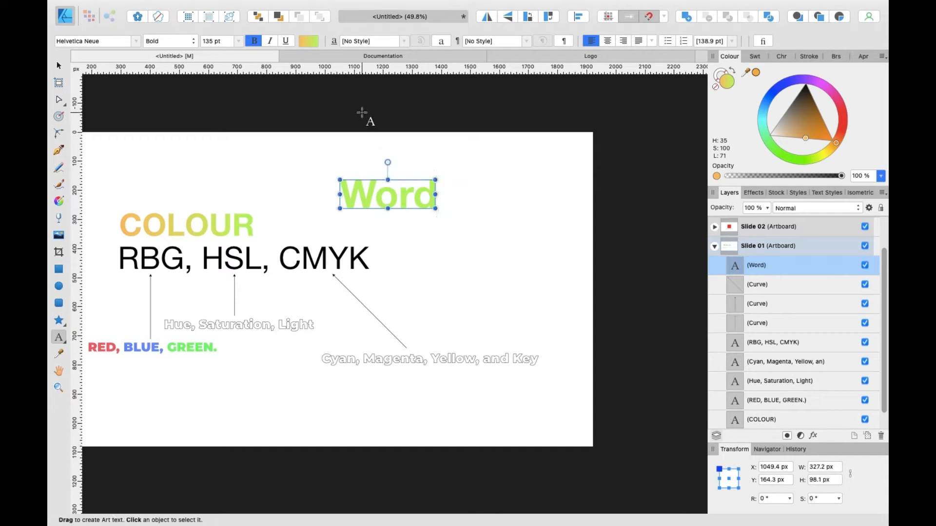
{"action": "key", "text": "Escape"}
{"action": "key", "text": "v"}
{"action": "left_click", "coordinate": [390, 192]}
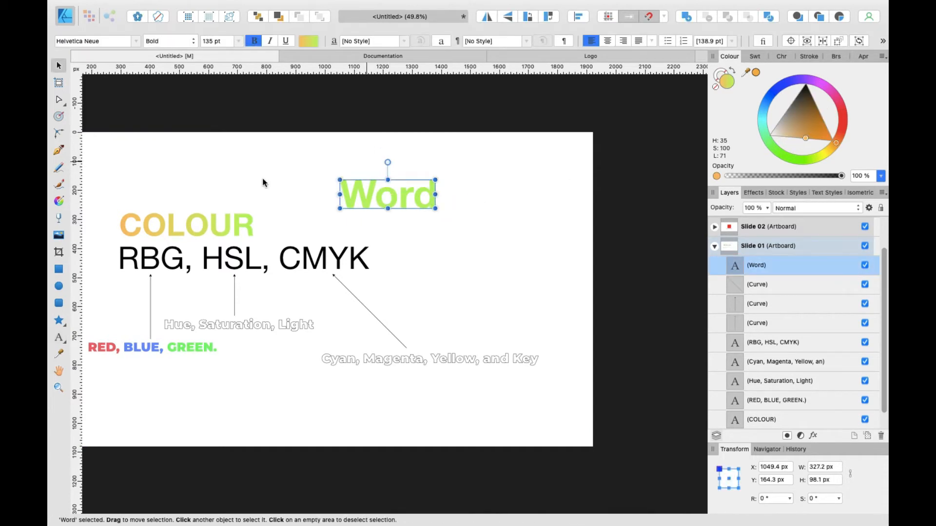
{"action": "scroll", "coordinate": [352, 197], "scroll_direction": "up", "scroll_amount": 3}
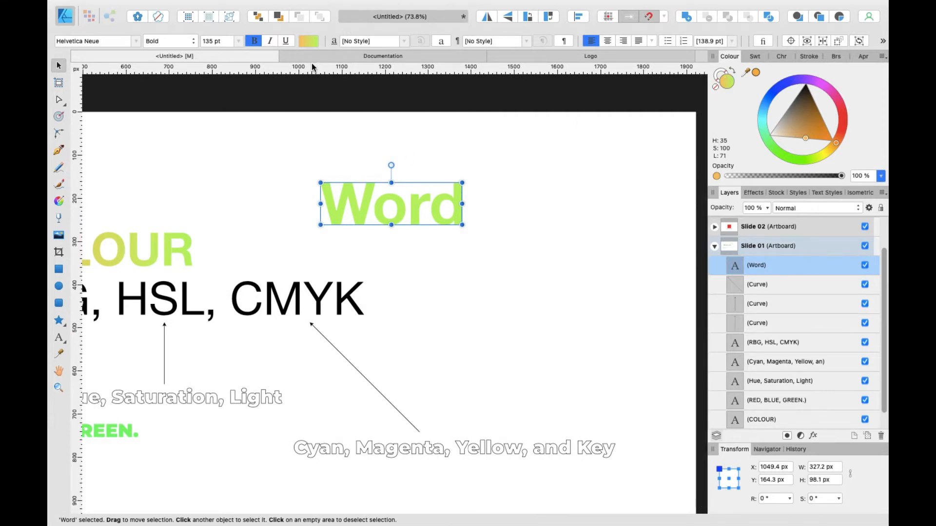
Step: Try brown and black fills on the Word text, then clear its fill
{"action": "left_click", "coordinate": [812, 126]}
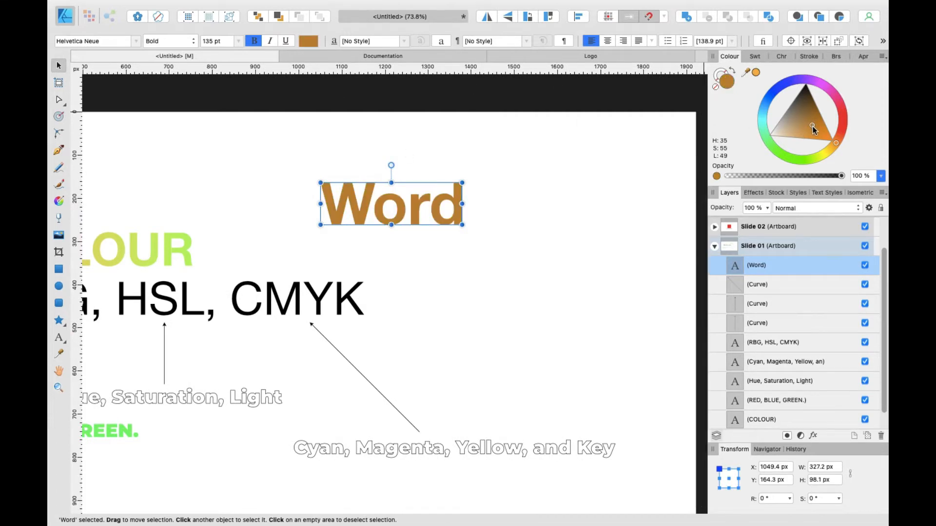
{"action": "left_click_drag", "start_coordinate": [812, 127], "coordinate": [806, 84]}
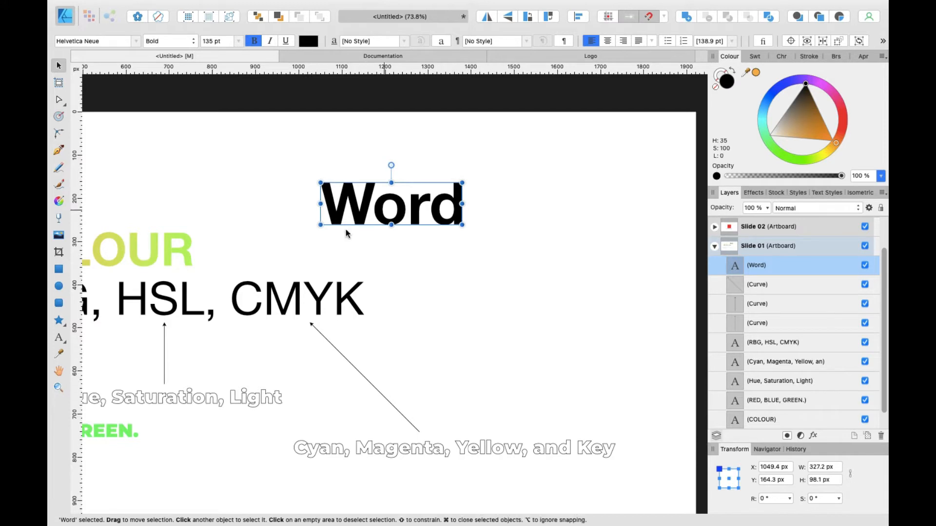
{"action": "left_click", "coordinate": [733, 71]}
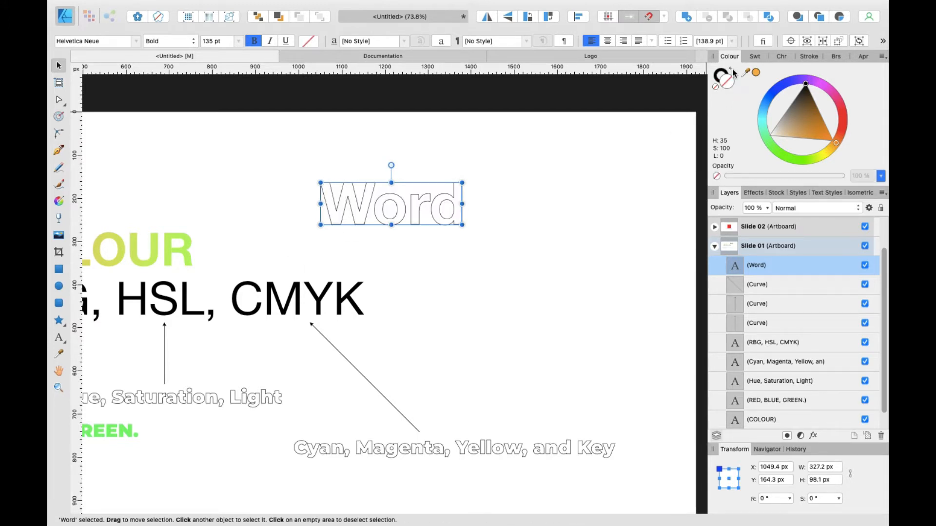
Step: Fill the Word text with red from the colour wheel
{"action": "scroll", "coordinate": [343, 177], "scroll_direction": "up", "scroll_amount": 3}
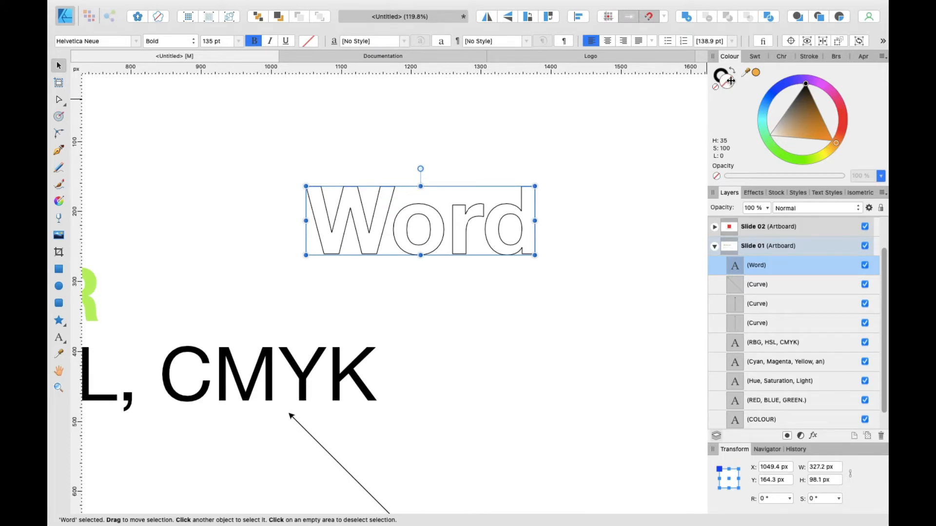
{"action": "left_click_drag", "start_coordinate": [843, 129], "coordinate": [846, 115]}
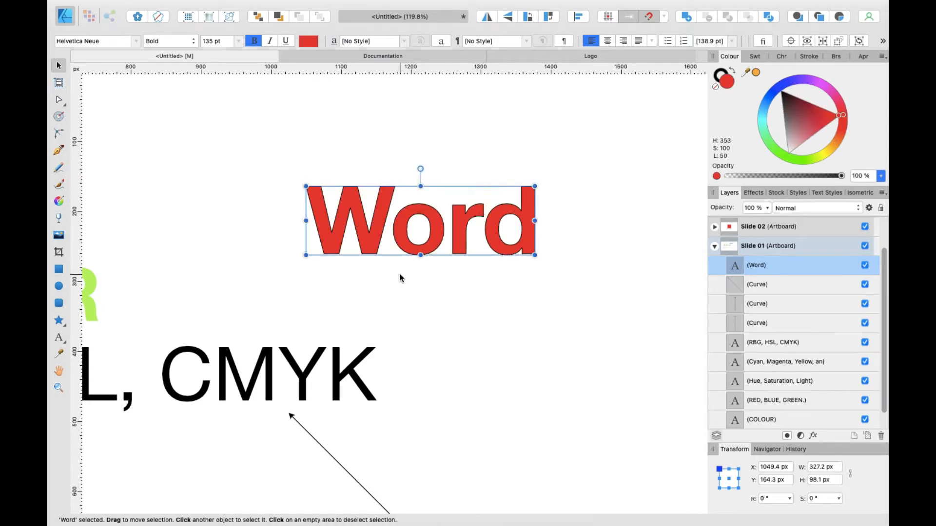
{"action": "left_click", "coordinate": [370, 259]}
Step: Select the Word text and give it a blue stroke
{"action": "scroll", "coordinate": [361, 288], "scroll_direction": "up", "scroll_amount": 6}
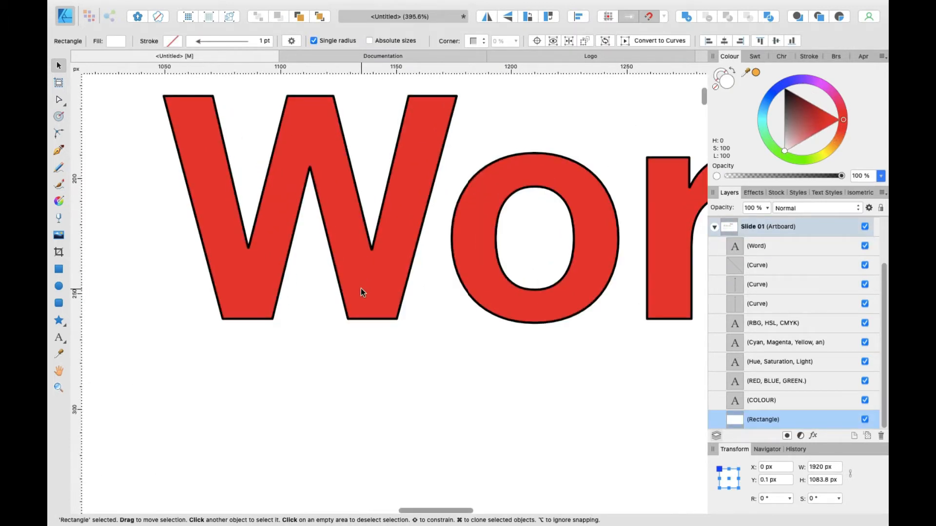
{"action": "scroll", "coordinate": [463, 311], "scroll_direction": "up", "scroll_amount": 6}
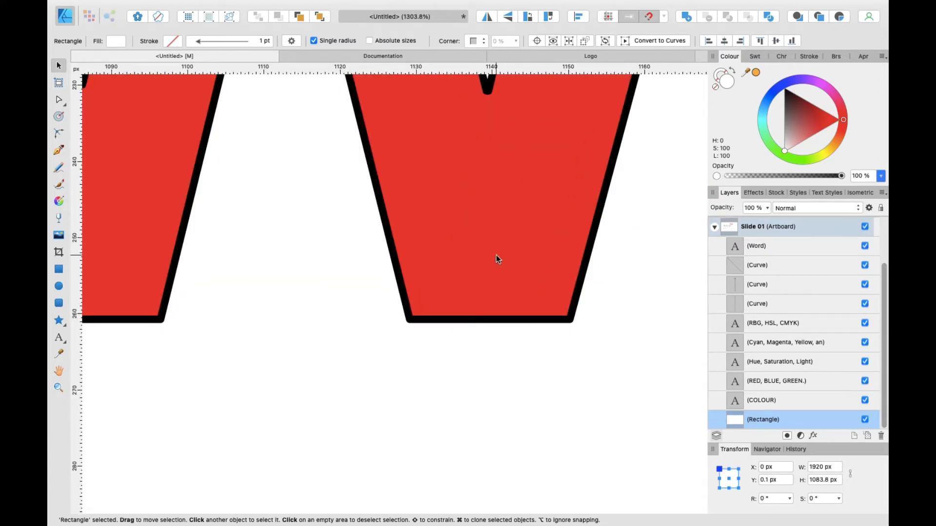
{"action": "left_click", "coordinate": [480, 255]}
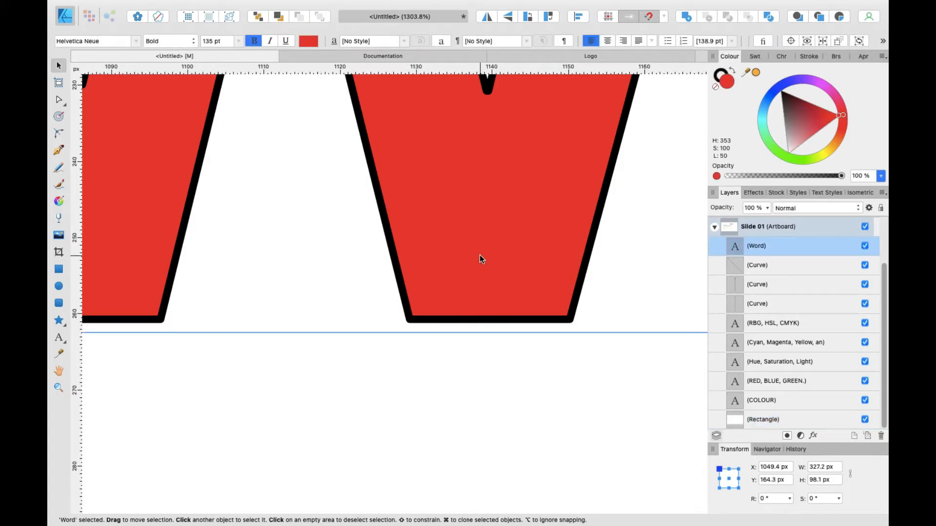
{"action": "left_click", "coordinate": [720, 77]}
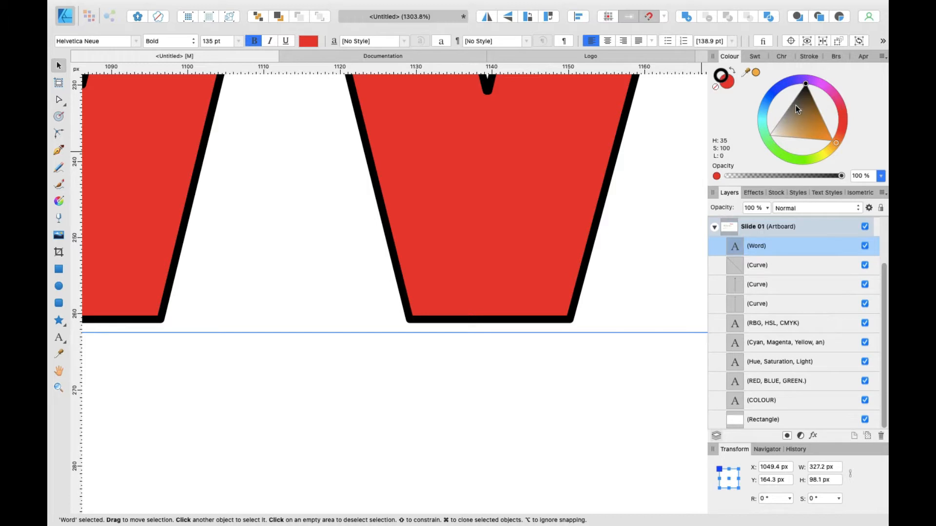
{"action": "mouse_move", "coordinate": [775, 95]}
{"action": "left_mouse_down"}
{"action": "mouse_move", "coordinate": [771, 109]}
{"action": "mouse_move", "coordinate": [773, 96]}
{"action": "left_mouse_up"}
Step: Inspect the blue outline of the Word text up close, then remove its stroke
{"action": "scroll", "coordinate": [335, 197], "scroll_direction": "down", "scroll_amount": 10}
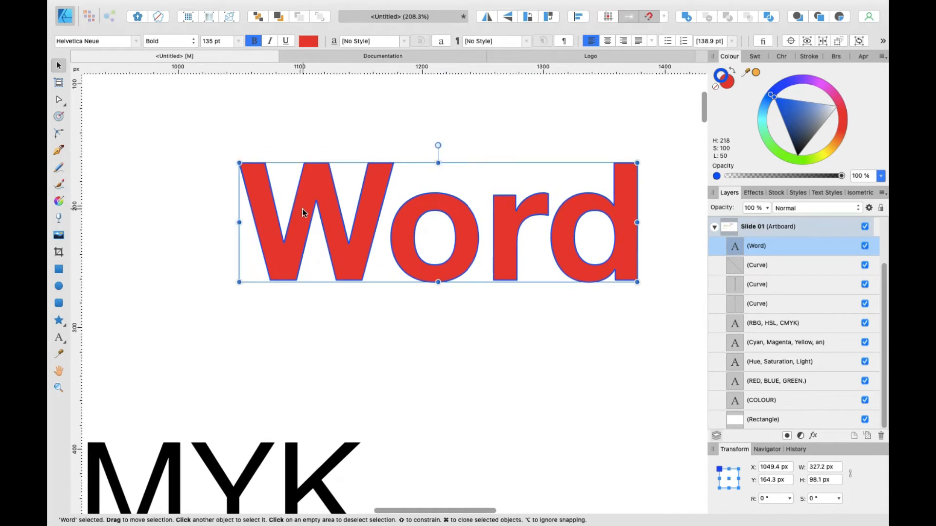
{"action": "scroll", "coordinate": [303, 211], "scroll_direction": "up", "scroll_amount": 2}
{"action": "scroll", "coordinate": [333, 260], "scroll_direction": "up", "scroll_amount": 2}
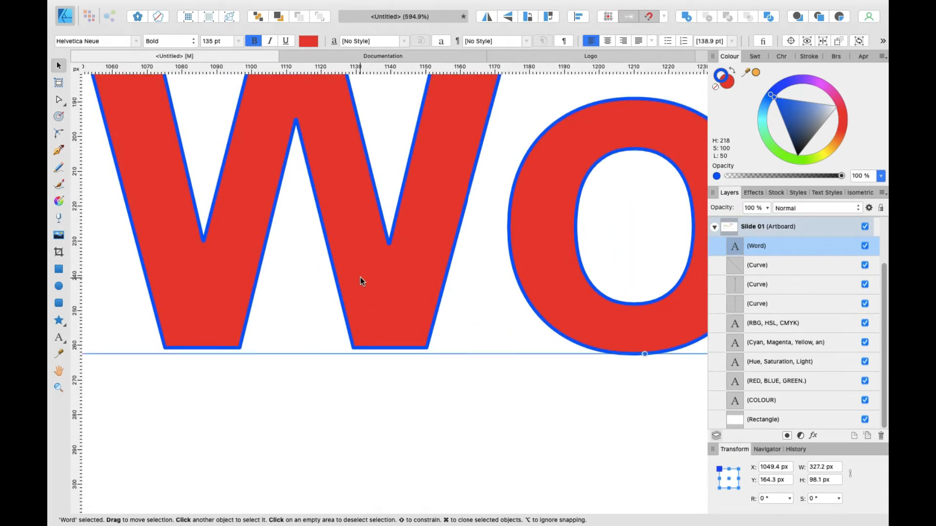
{"action": "scroll", "coordinate": [431, 442], "scroll_direction": "down", "scroll_amount": 4}
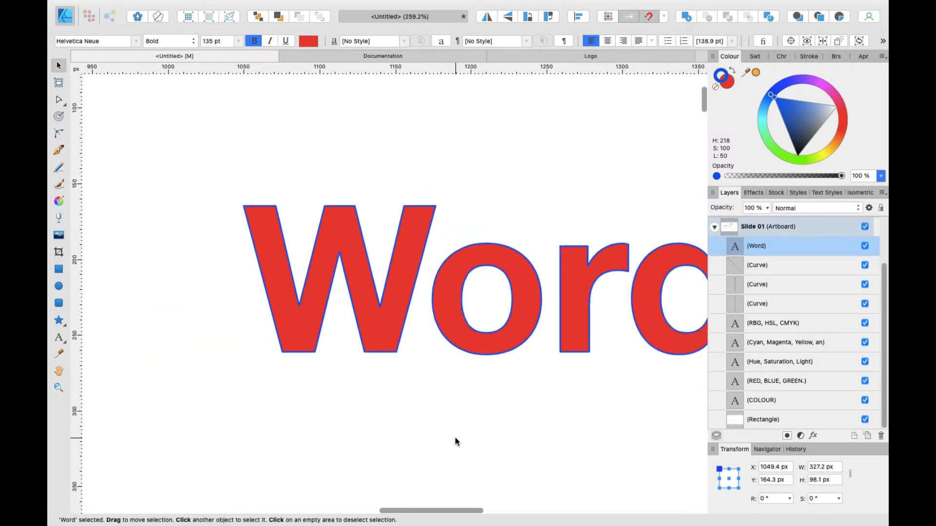
{"action": "scroll", "coordinate": [624, 318], "scroll_direction": "down", "scroll_amount": 3}
{"action": "scroll", "coordinate": [624, 318], "scroll_direction": "right", "scroll_amount": 2}
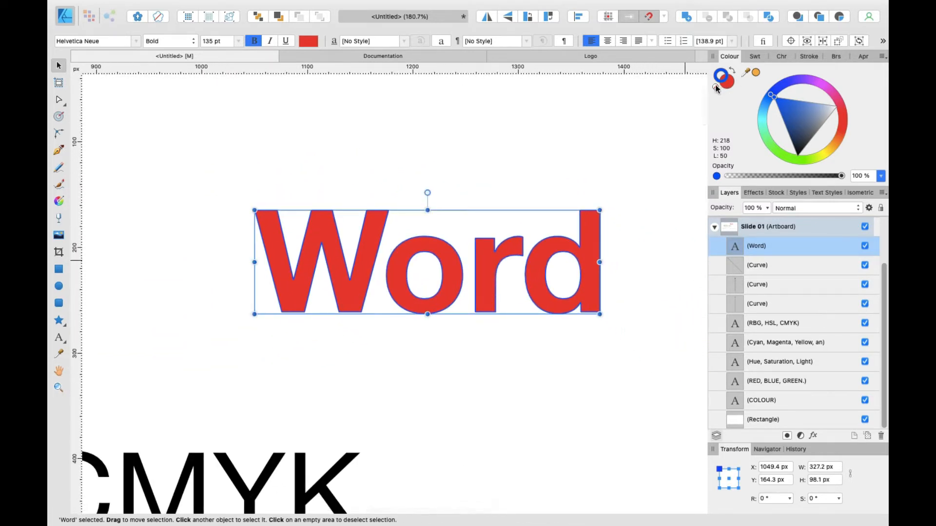
{"action": "left_click", "coordinate": [728, 87]}
{"action": "left_click", "coordinate": [728, 84]}
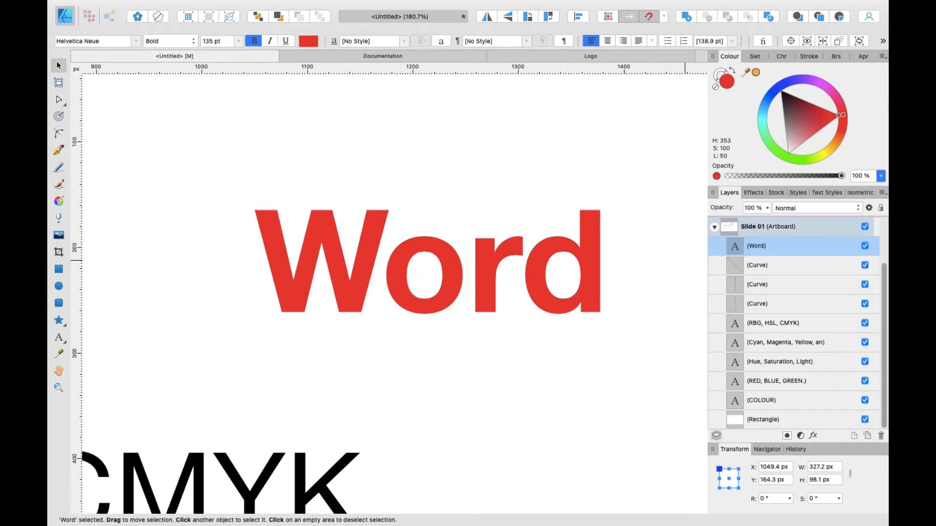
Step: Set the Word text's fill to black
{"action": "left_click_drag", "start_coordinate": [767, 41], "coordinate": [708, 31]}
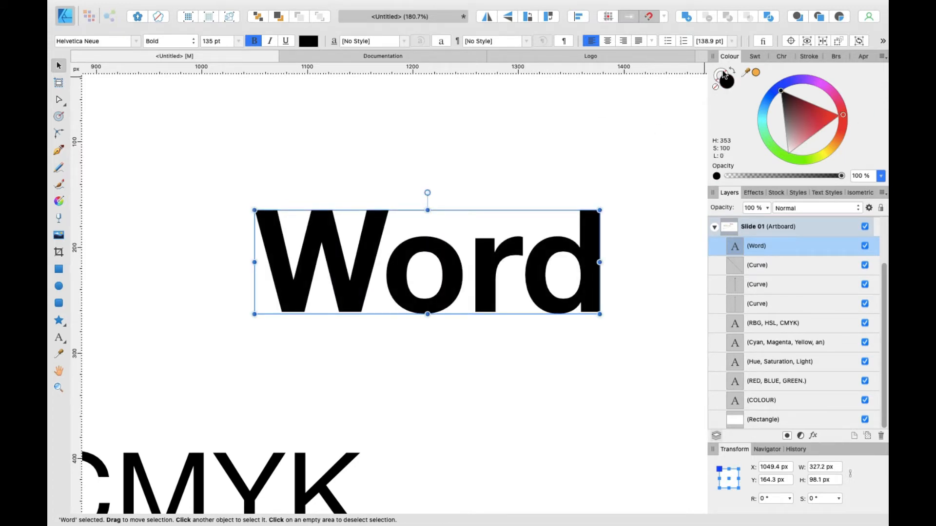
{"action": "scroll", "coordinate": [536, 203], "scroll_direction": "down", "scroll_amount": 3}
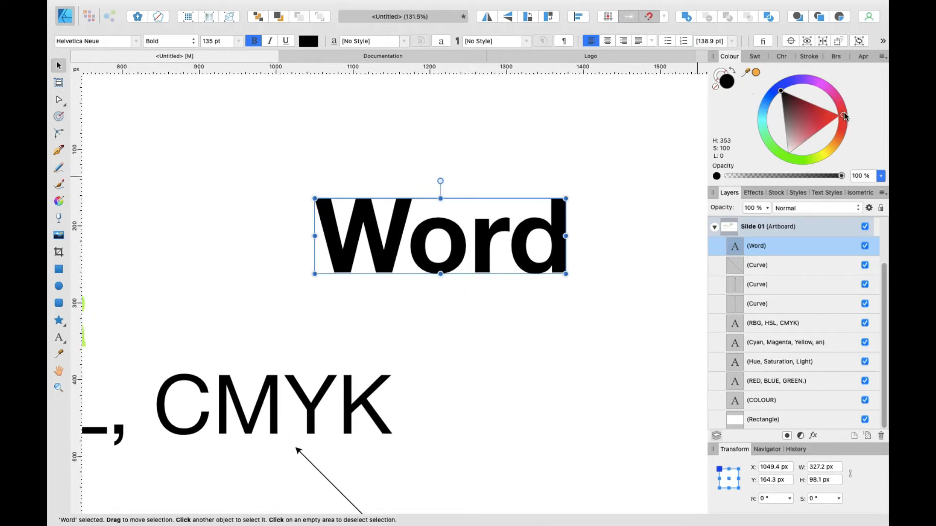
{"action": "scroll", "coordinate": [663, 150], "scroll_direction": "down", "scroll_amount": 1}
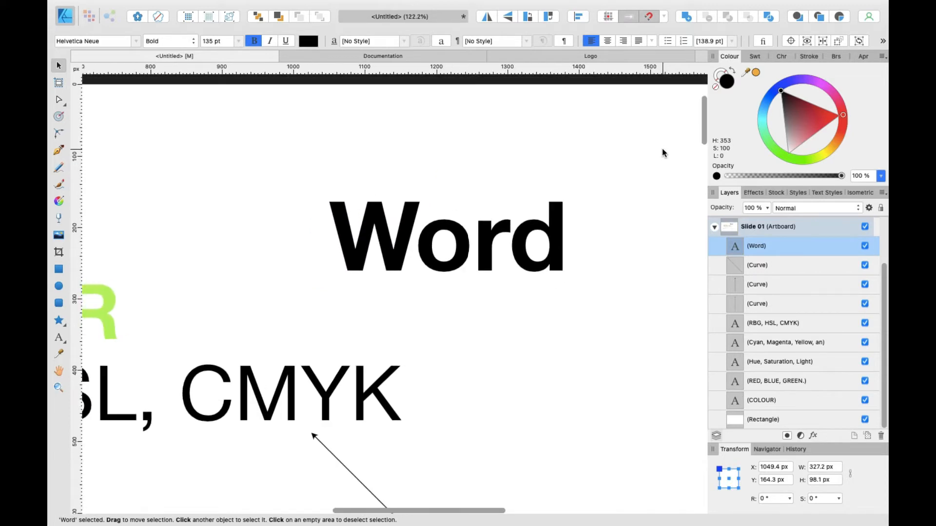
Step: Recolour the Word text magenta, then a muted pink, on the colour wheel
{"action": "left_click", "coordinate": [843, 112]}
{"action": "left_click_drag", "start_coordinate": [843, 113], "coordinate": [832, 89]}
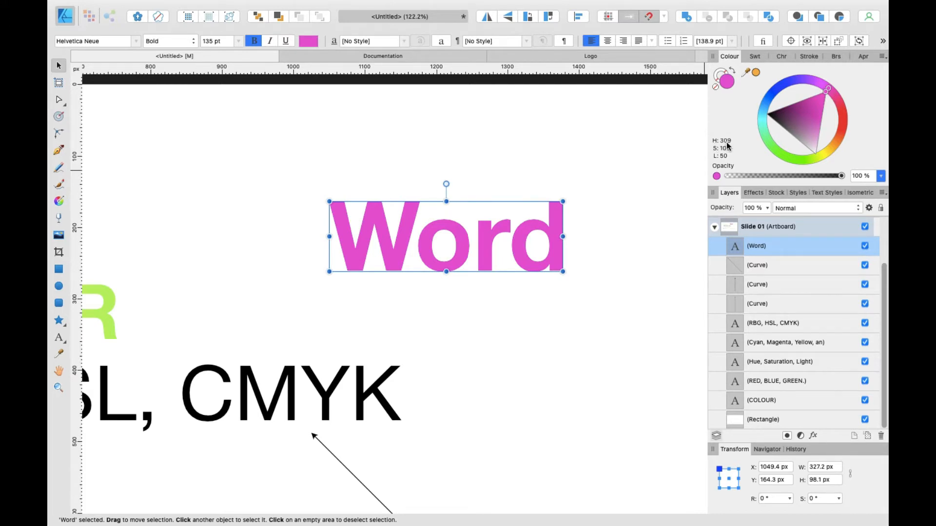
{"action": "left_click_drag", "start_coordinate": [817, 87], "coordinate": [804, 124]}
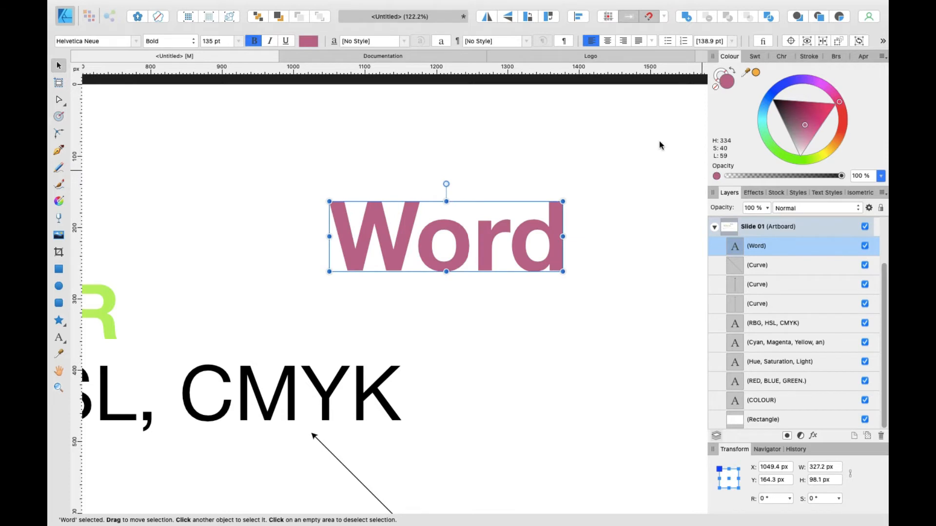
{"action": "scroll", "coordinate": [558, 224], "scroll_direction": "down", "scroll_amount": 3}
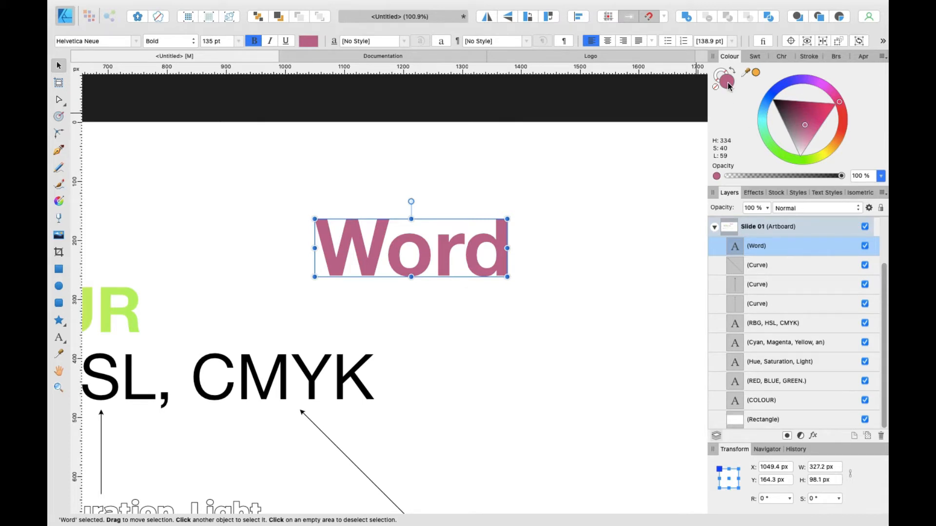
Step: Open the Colour Chooser and set the Word text's fill to red F02B2E, then close it
{"action": "double_click", "coordinate": [728, 82]}
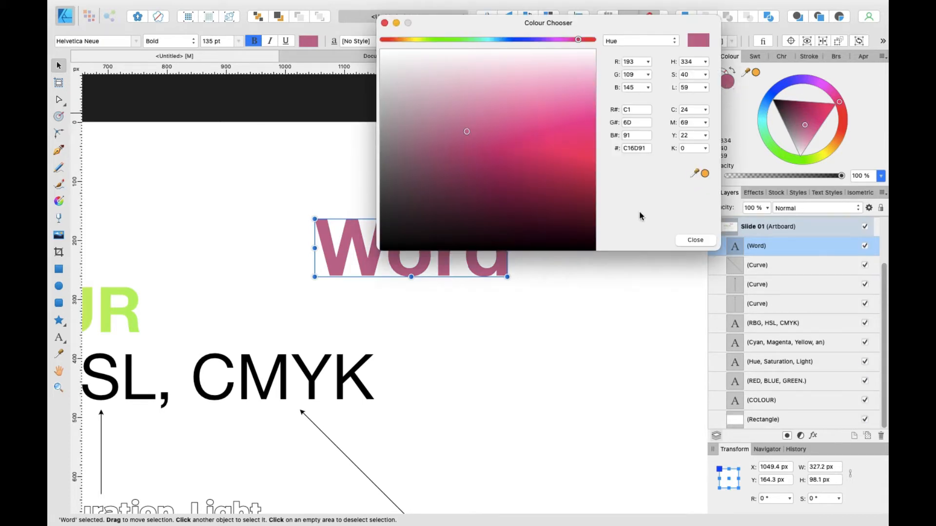
{"action": "scroll", "coordinate": [308, 159], "scroll_direction": "right", "scroll_amount": 5}
{"action": "scroll", "coordinate": [308, 160], "scroll_direction": "up", "scroll_amount": 2}
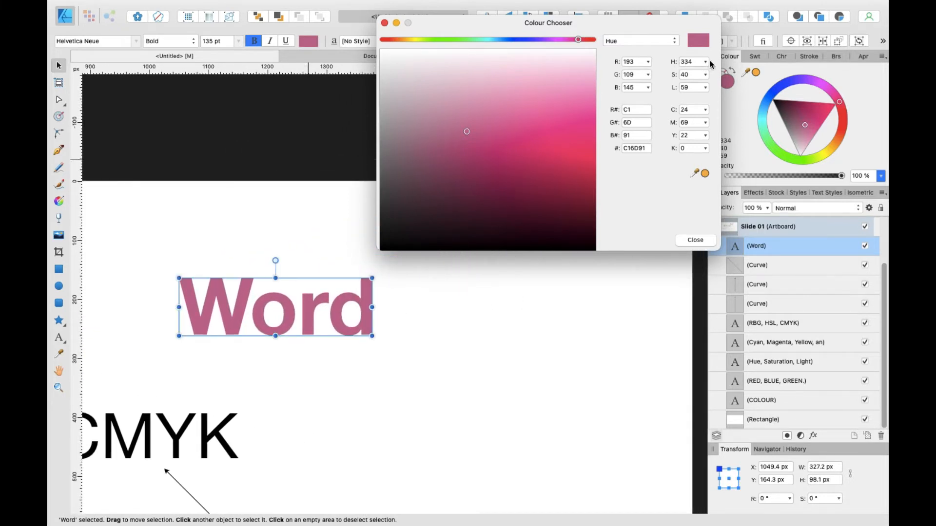
{"action": "left_click_drag", "start_coordinate": [577, 39], "coordinate": [633, 49]}
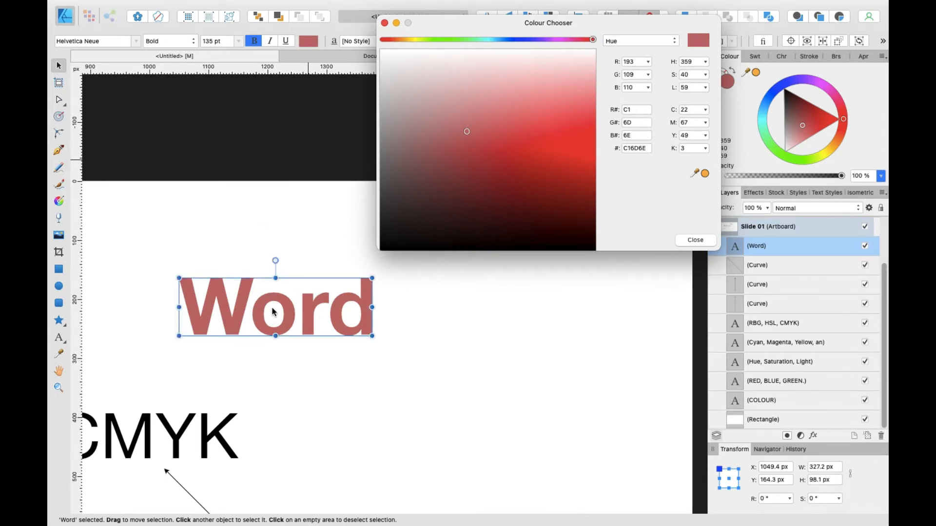
{"action": "scroll", "coordinate": [272, 306], "scroll_direction": "up", "scroll_amount": 2}
{"action": "scroll", "coordinate": [272, 305], "scroll_direction": "down", "scroll_amount": 2}
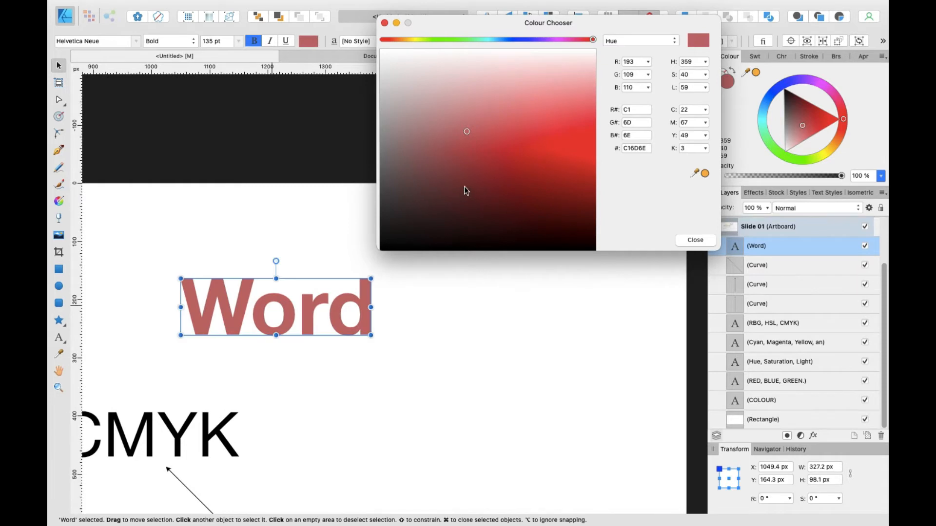
{"action": "left_click_drag", "start_coordinate": [593, 39], "coordinate": [616, 47]}
{"action": "left_click_drag", "start_coordinate": [467, 131], "coordinate": [566, 139]}
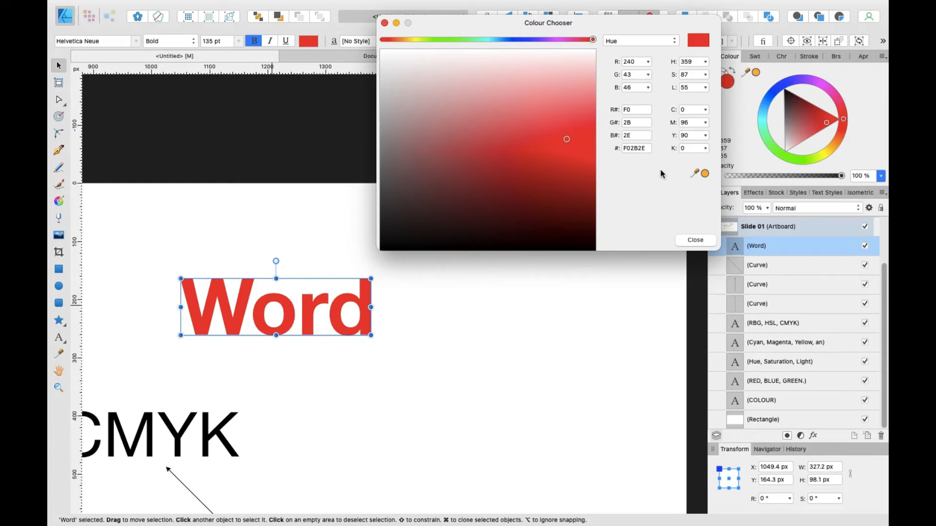
{"action": "left_click", "coordinate": [696, 240]}
Step: Select the COLOUR heading and try dragging the current colour swatch onto it
{"action": "scroll", "coordinate": [461, 234], "scroll_direction": "left", "scroll_amount": 10}
{"action": "scroll", "coordinate": [461, 234], "scroll_direction": "down", "scroll_amount": 4}
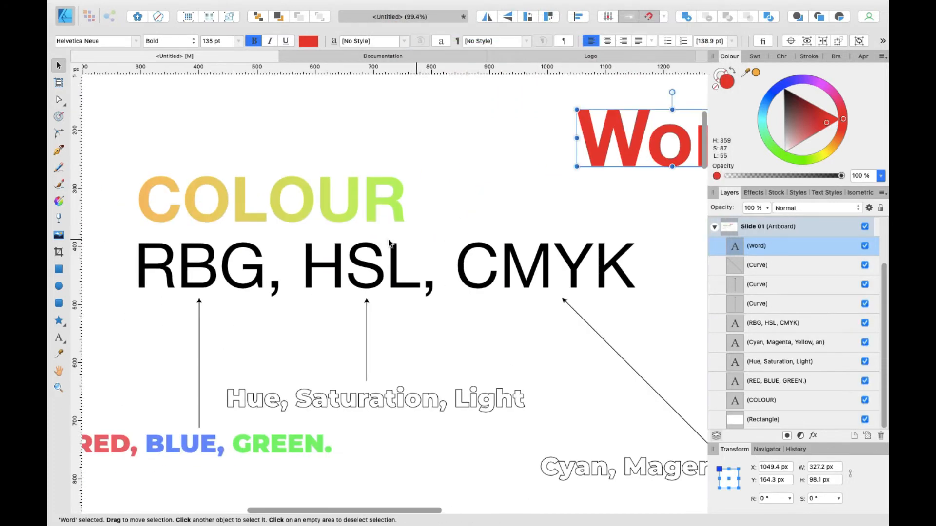
{"action": "left_click", "coordinate": [293, 209]}
{"action": "scroll", "coordinate": [297, 214], "scroll_direction": "up", "scroll_amount": 2}
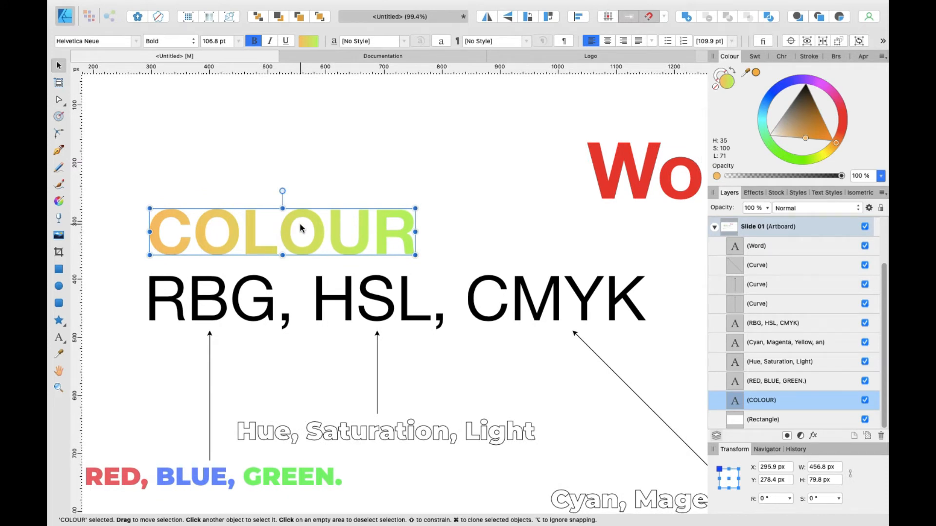
{"action": "scroll", "coordinate": [300, 227], "scroll_direction": "up", "scroll_amount": 2}
{"action": "scroll", "coordinate": [300, 228], "scroll_direction": "right", "scroll_amount": 1}
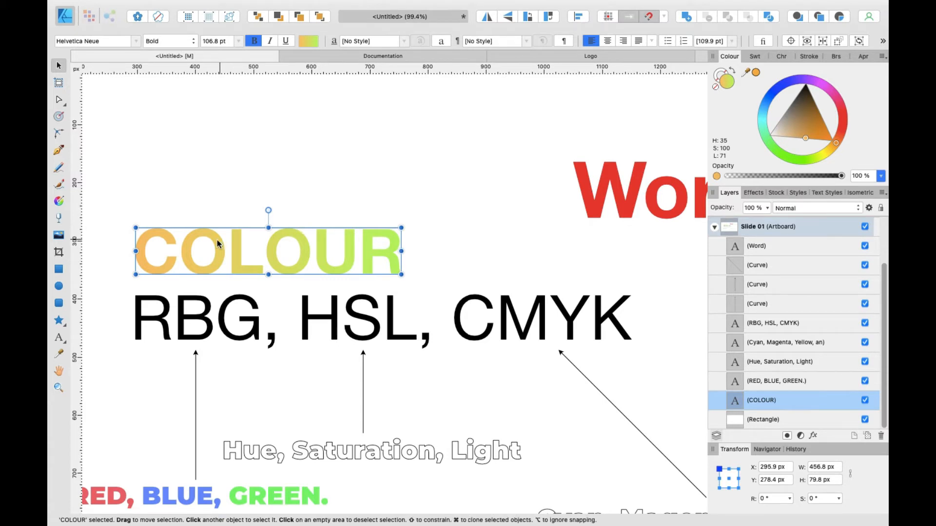
{"action": "scroll", "coordinate": [179, 250], "scroll_direction": "up", "scroll_amount": 2}
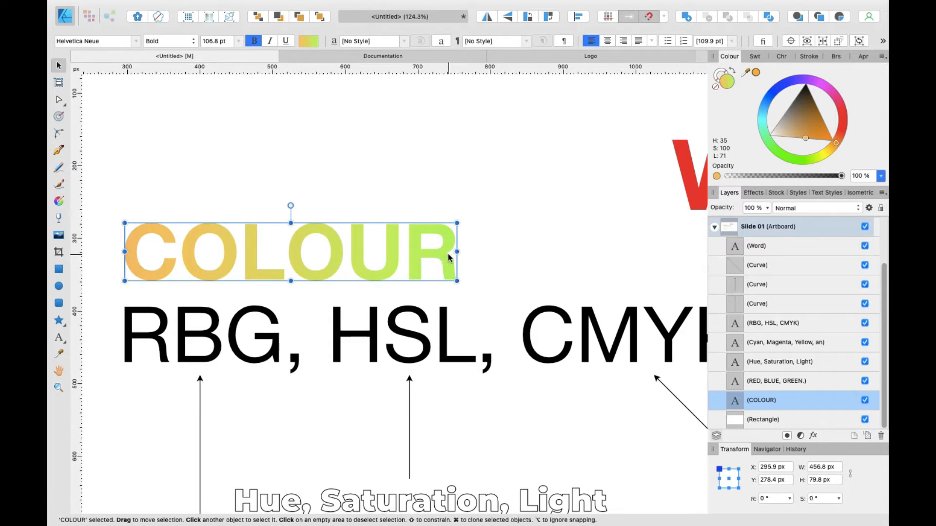
{"action": "scroll", "coordinate": [262, 264], "scroll_direction": "down", "scroll_amount": 3}
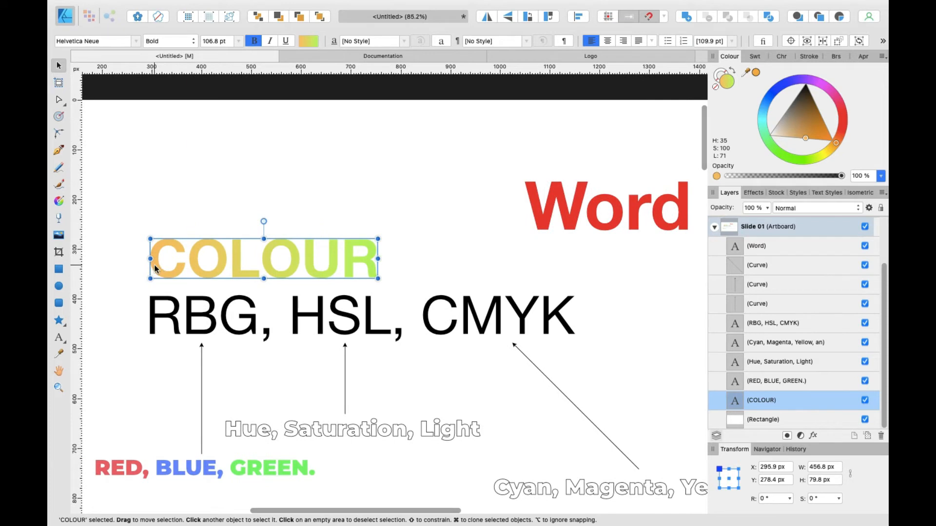
{"action": "scroll", "coordinate": [156, 264], "scroll_direction": "up", "scroll_amount": 3}
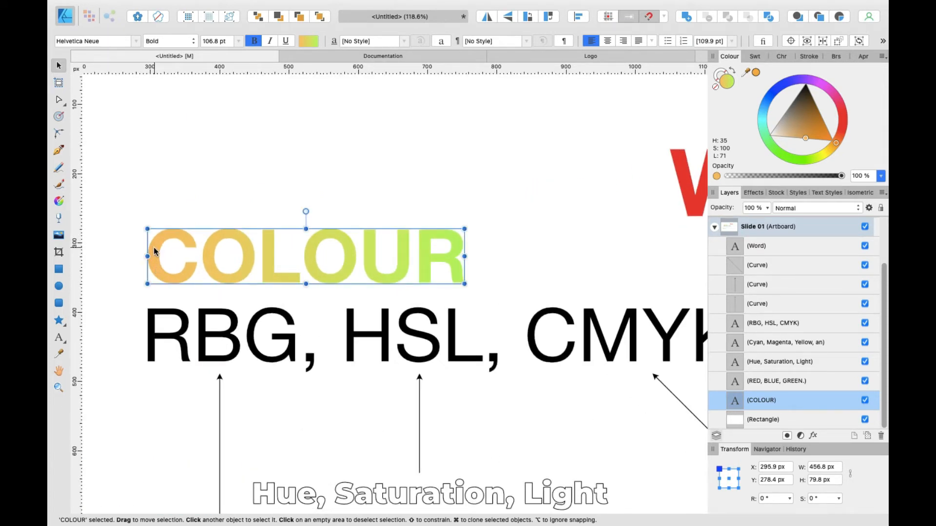
{"action": "left_click_drag", "start_coordinate": [745, 72], "coordinate": [209, 252]}
{"action": "left_click_drag", "start_coordinate": [744, 74], "coordinate": [268, 256]}
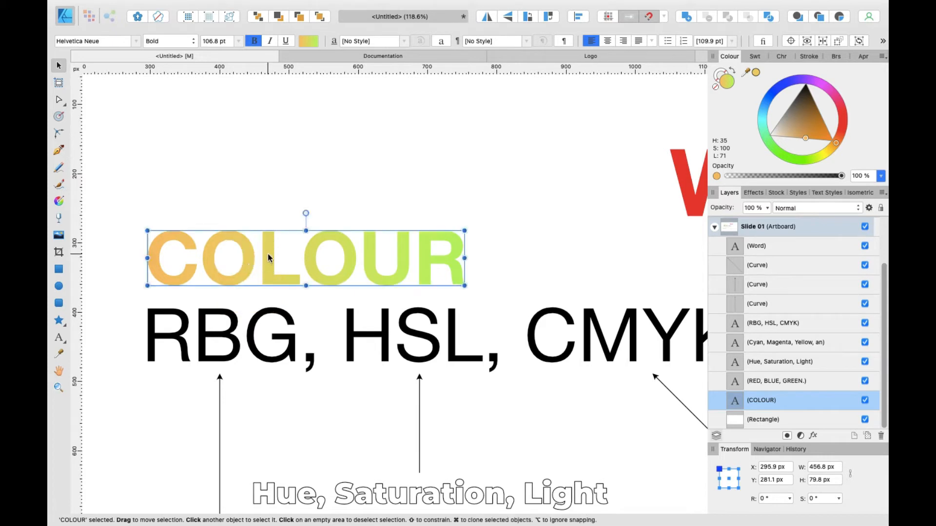
Step: Draw a rectangle about 565 × 166 px near the top of Slide 01
{"action": "scroll", "coordinate": [277, 244], "scroll_direction": "down", "scroll_amount": 3}
{"action": "scroll", "coordinate": [223, 247], "scroll_direction": "left", "scroll_amount": 3}
{"action": "scroll", "coordinate": [223, 247], "scroll_direction": "up", "scroll_amount": 2}
{"action": "left_click", "coordinate": [246, 114]}
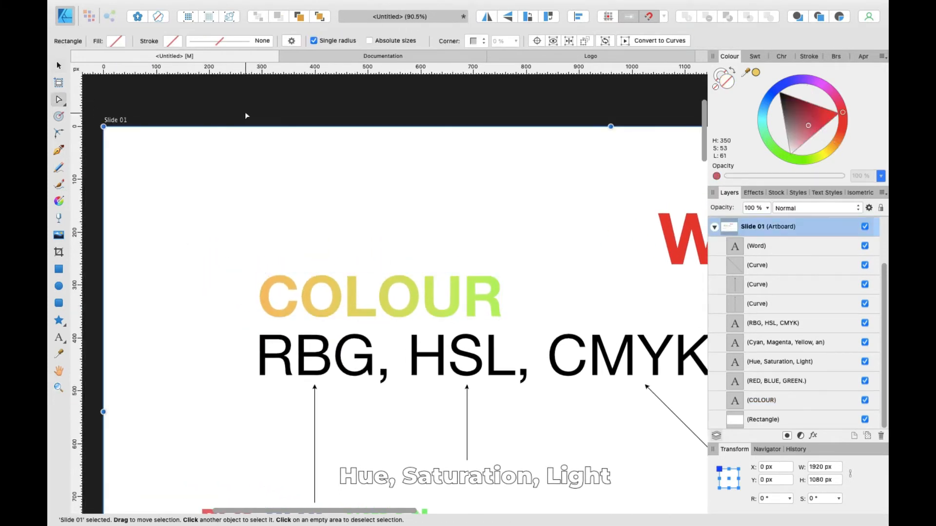
{"action": "key", "text": "m"}
{"action": "left_click_drag", "start_coordinate": [187, 151], "coordinate": [486, 240]}
{"action": "key", "text": "v"}
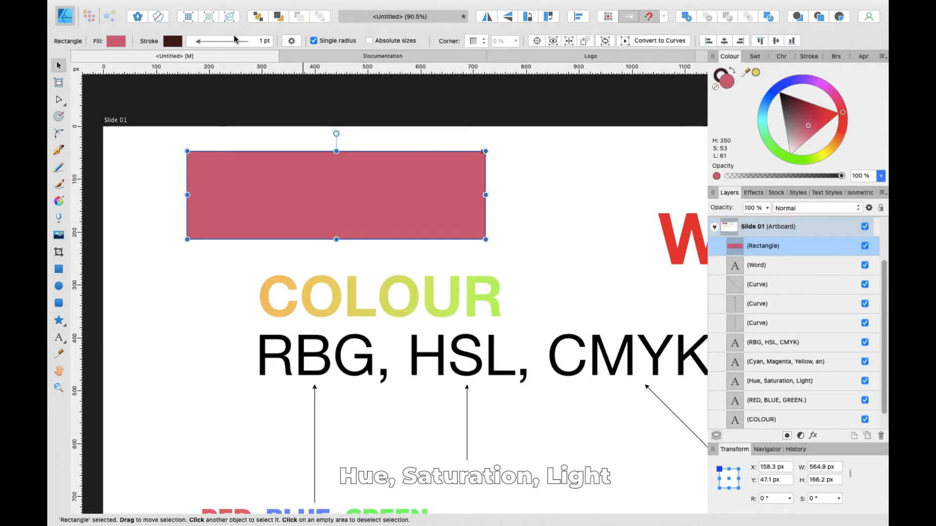
{"action": "left_click", "coordinate": [229, 42]}
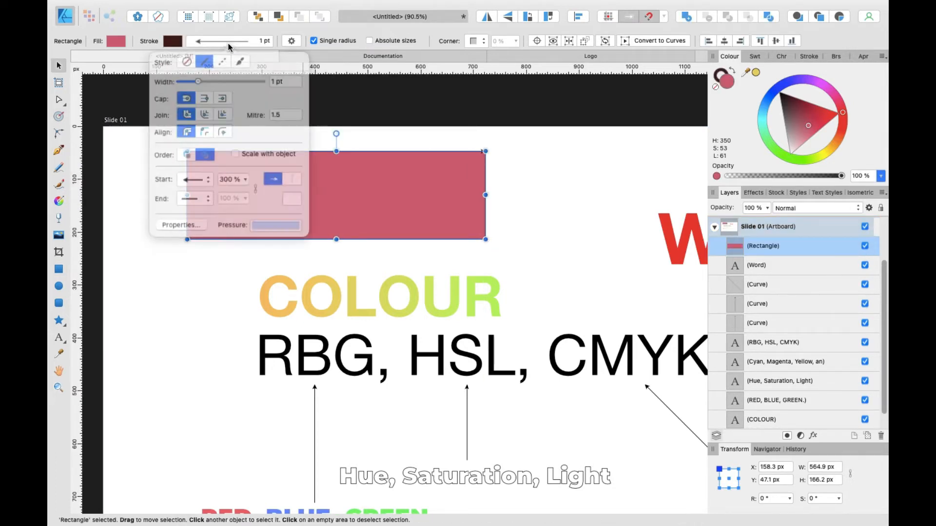
{"action": "left_click", "coordinate": [344, 95]}
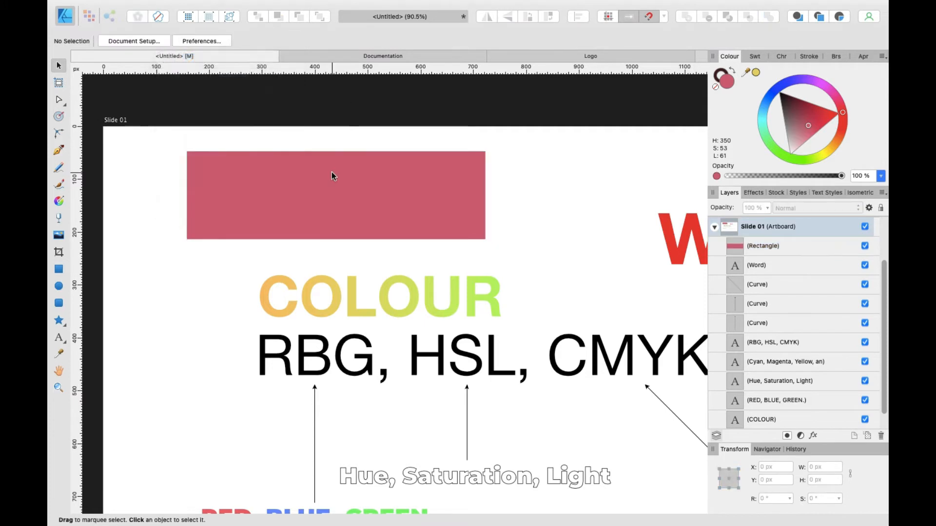
Step: Set the rectangle's fill to red E4004F using the colour spectrum
{"action": "left_click", "coordinate": [331, 176]}
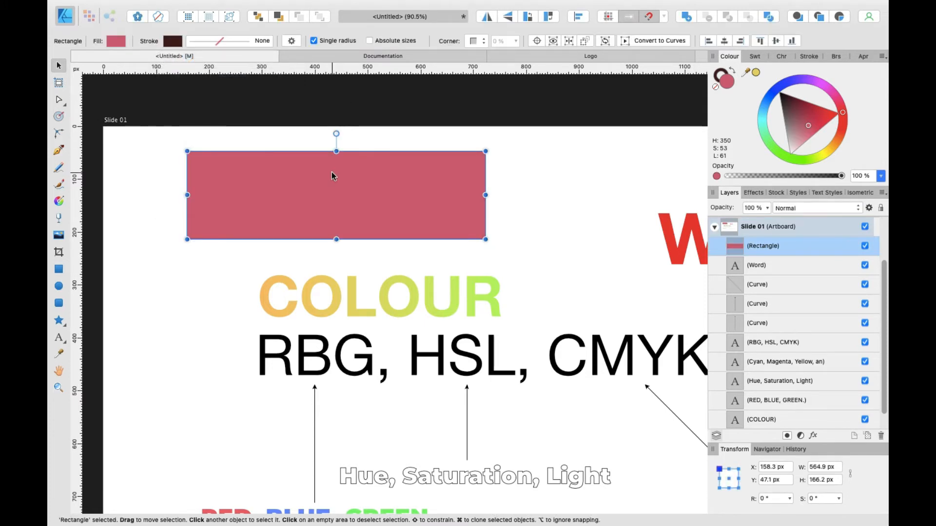
{"action": "left_click", "coordinate": [124, 43]}
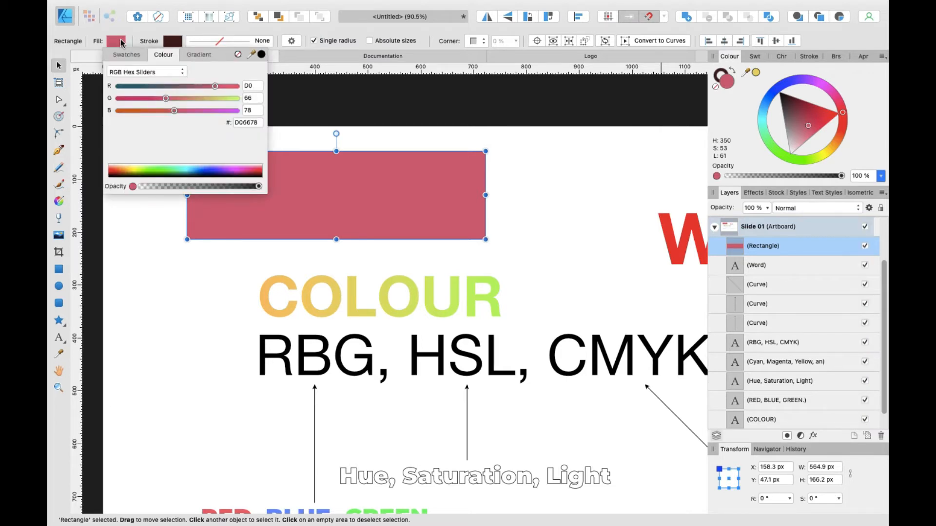
{"action": "left_click", "coordinate": [98, 44]}
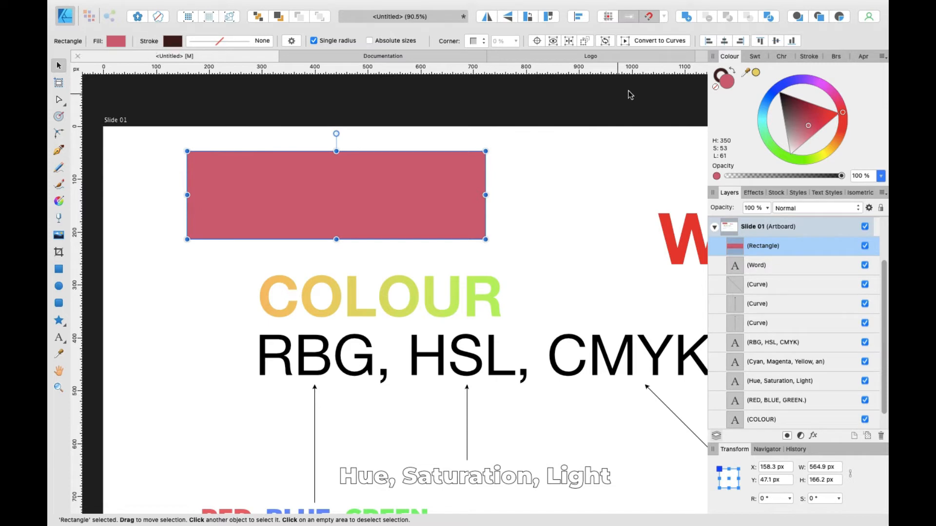
{"action": "left_click", "coordinate": [115, 42]}
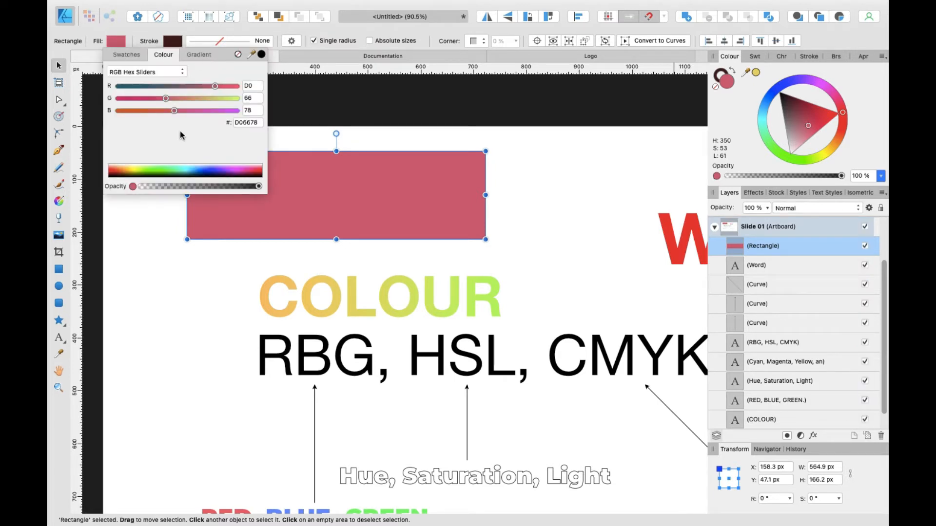
{"action": "left_click_drag", "start_coordinate": [166, 171], "coordinate": [253, 170]}
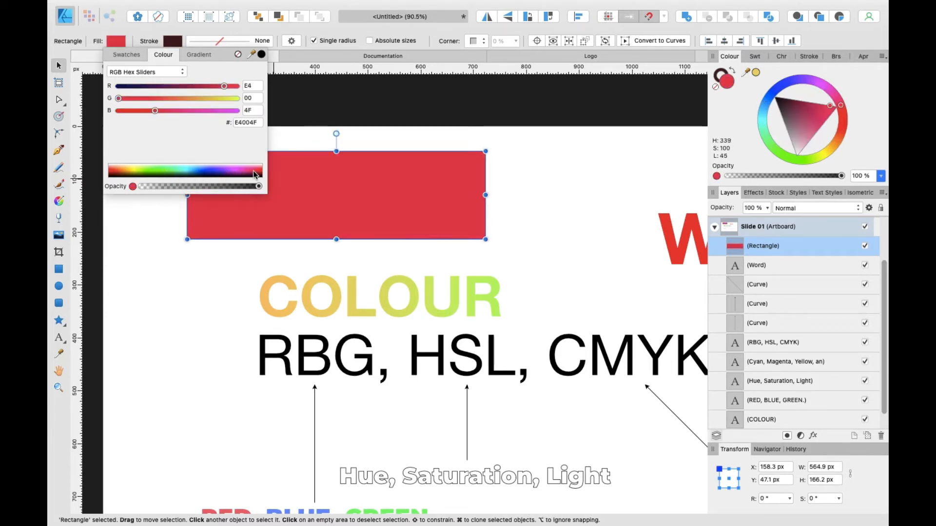
Step: Switch the rectangle's fill to a linear gradient and set its start stop to blue (H 235, S 75, L 48)
{"action": "left_click", "coordinate": [196, 55]}
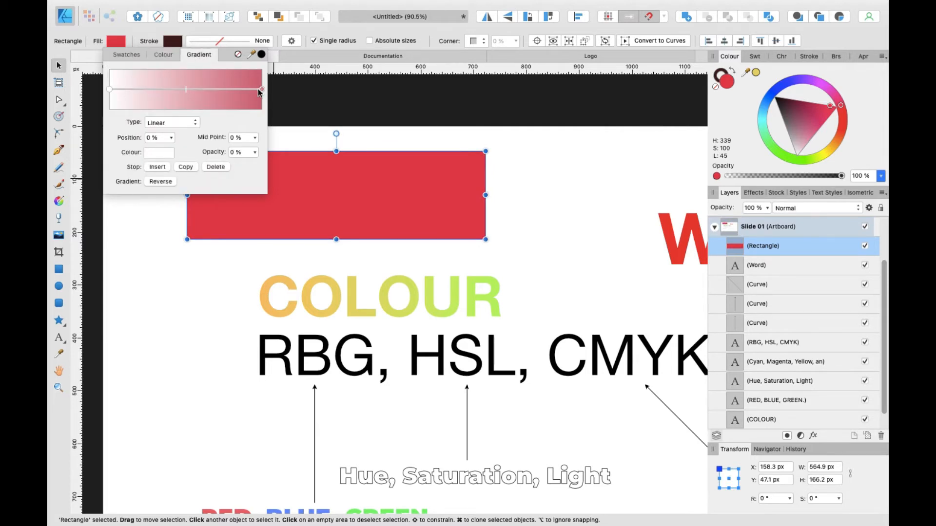
{"action": "left_click", "coordinate": [110, 90]}
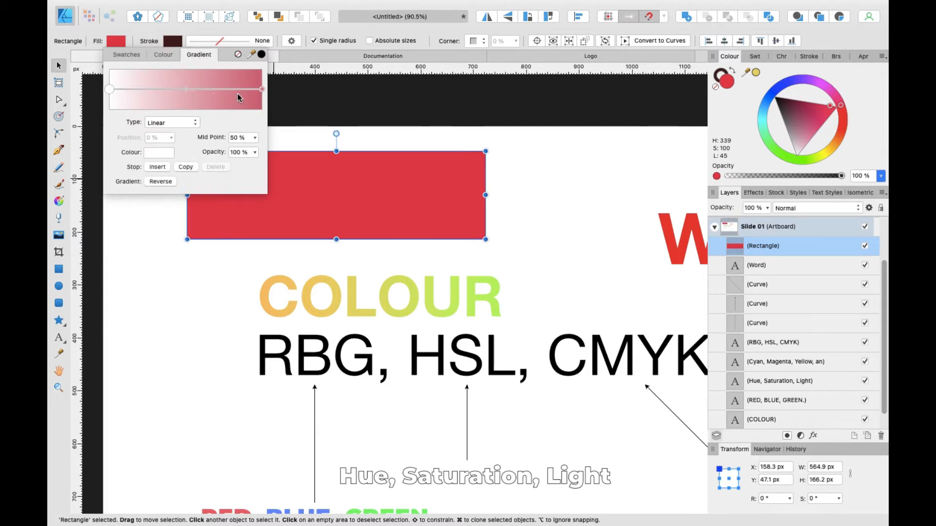
{"action": "left_click", "coordinate": [262, 89]}
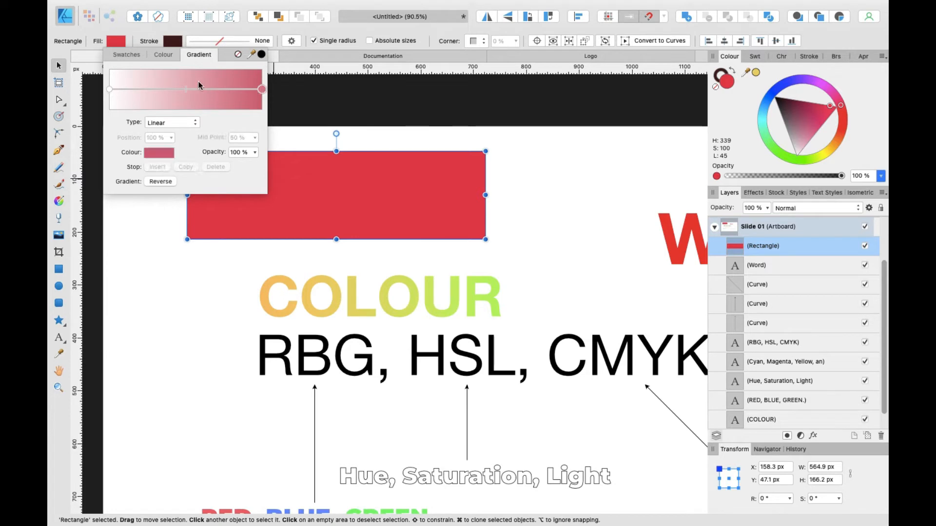
{"action": "scroll", "coordinate": [235, 194], "scroll_direction": "up", "scroll_amount": 3}
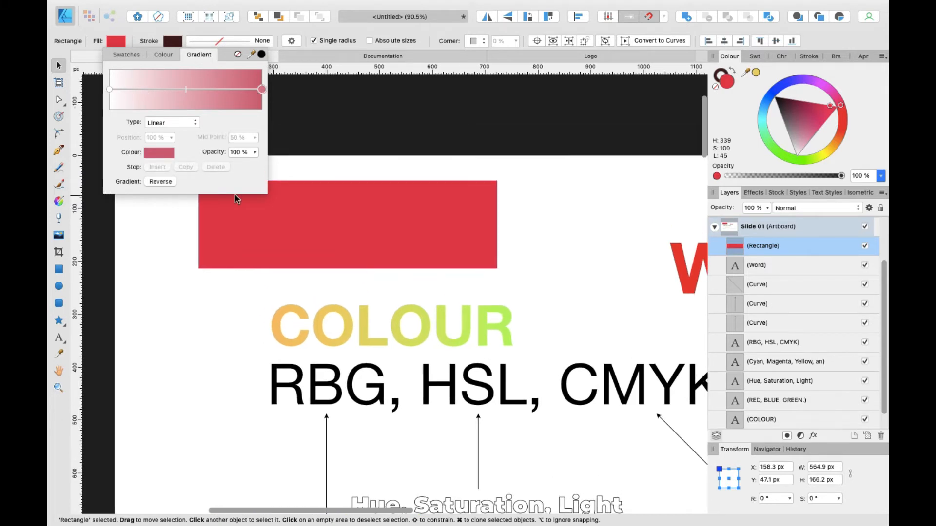
{"action": "left_click", "coordinate": [110, 90]}
{"action": "scroll", "coordinate": [229, 232], "scroll_direction": "up", "scroll_amount": 1}
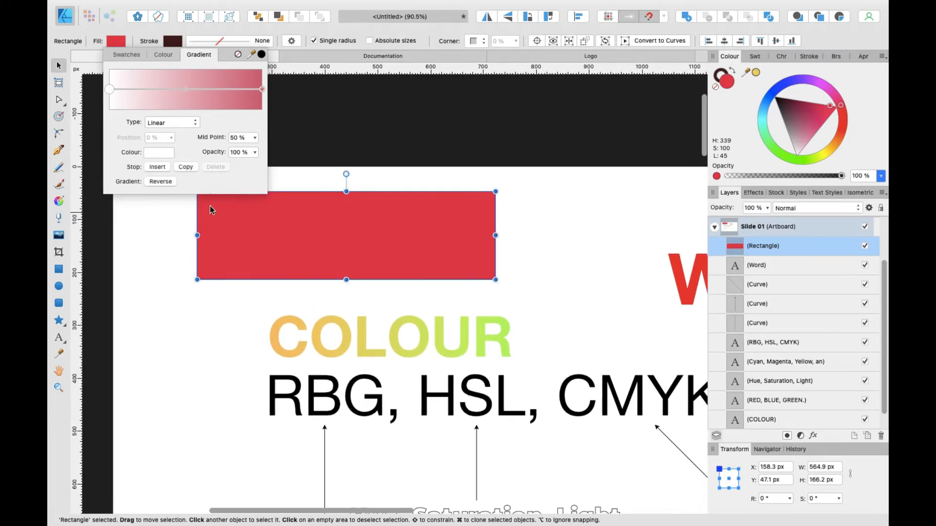
{"action": "left_click", "coordinate": [262, 90]}
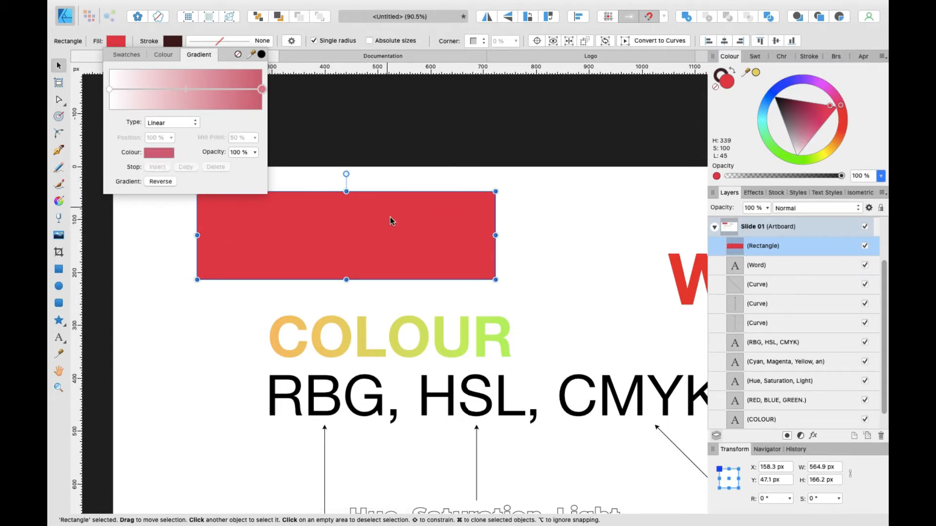
{"action": "left_click", "coordinate": [110, 89]}
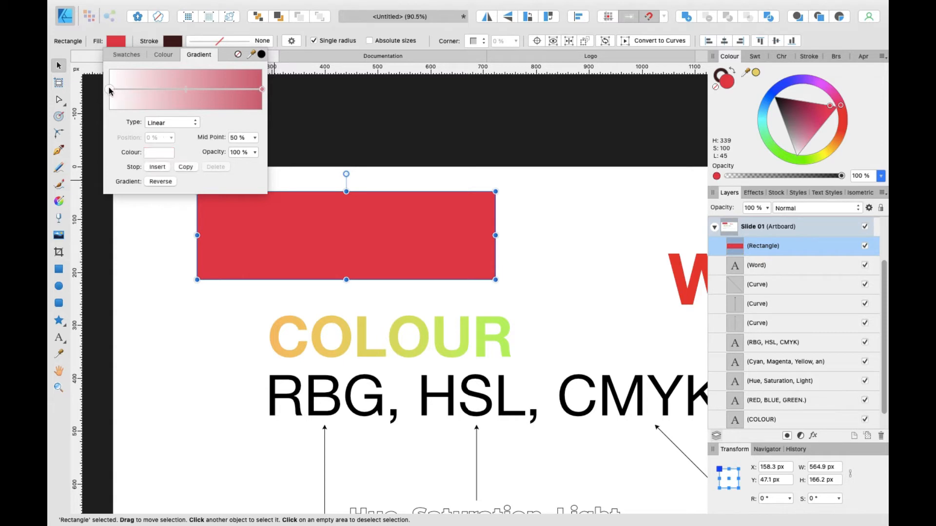
{"action": "left_click", "coordinate": [155, 154]}
{"action": "left_click", "coordinate": [155, 153]}
{"action": "left_click", "coordinate": [155, 153]}
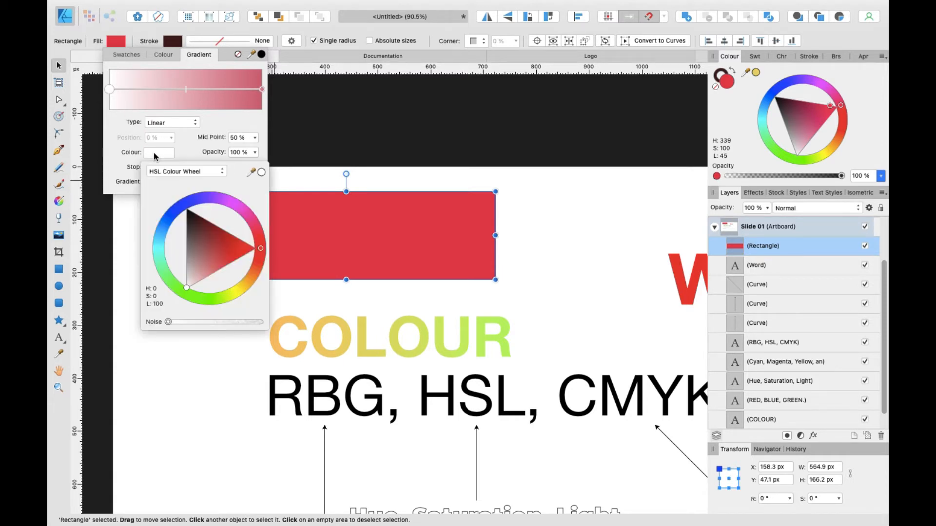
{"action": "left_click", "coordinate": [181, 207]}
{"action": "left_click_drag", "start_coordinate": [202, 241], "coordinate": [193, 228]}
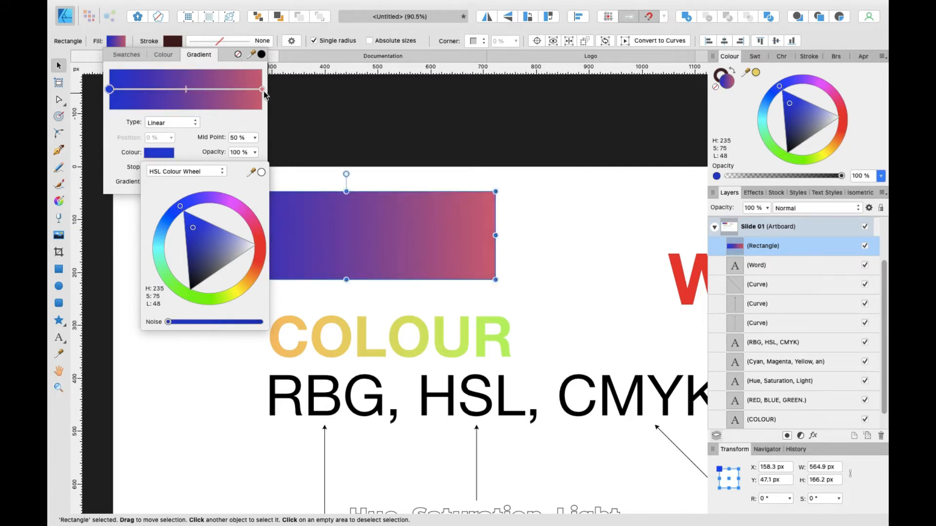
Step: Set the gradient's end stop to orange-red (H 11, S 85, L 56) on the colour wheel
{"action": "left_click", "coordinate": [261, 89]}
{"action": "left_click", "coordinate": [156, 155]}
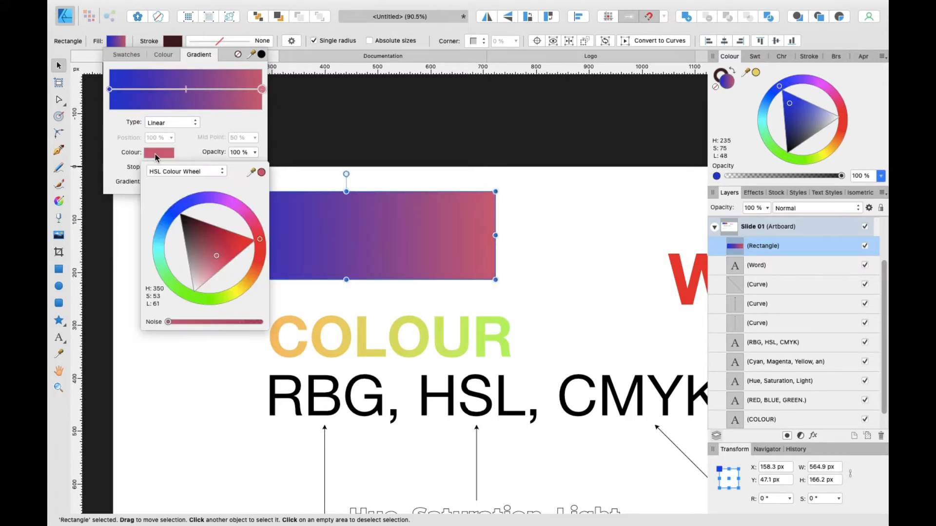
{"action": "mouse_move", "coordinate": [256, 250]}
{"action": "left_mouse_down"}
{"action": "mouse_move", "coordinate": [257, 261]}
{"action": "mouse_move", "coordinate": [213, 245]}
{"action": "mouse_move", "coordinate": [236, 258]}
{"action": "left_mouse_up"}
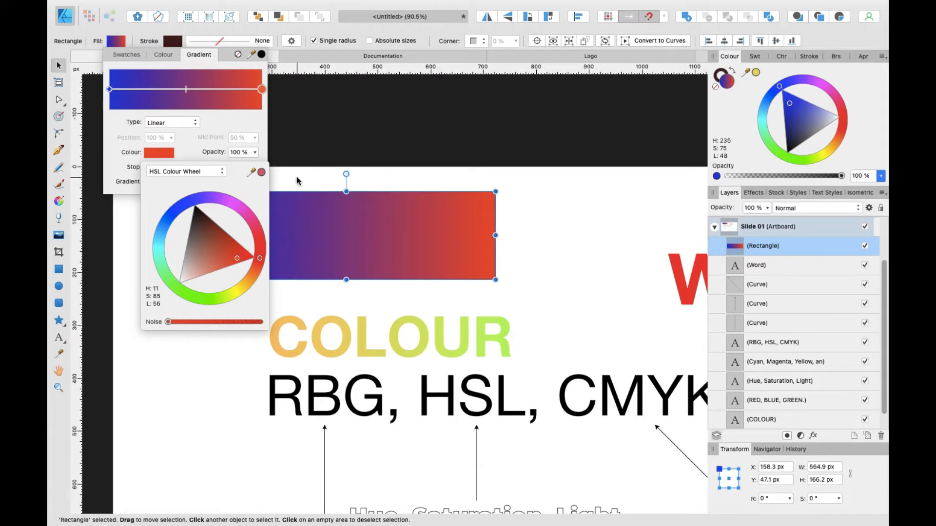
{"action": "left_click", "coordinate": [117, 127]}
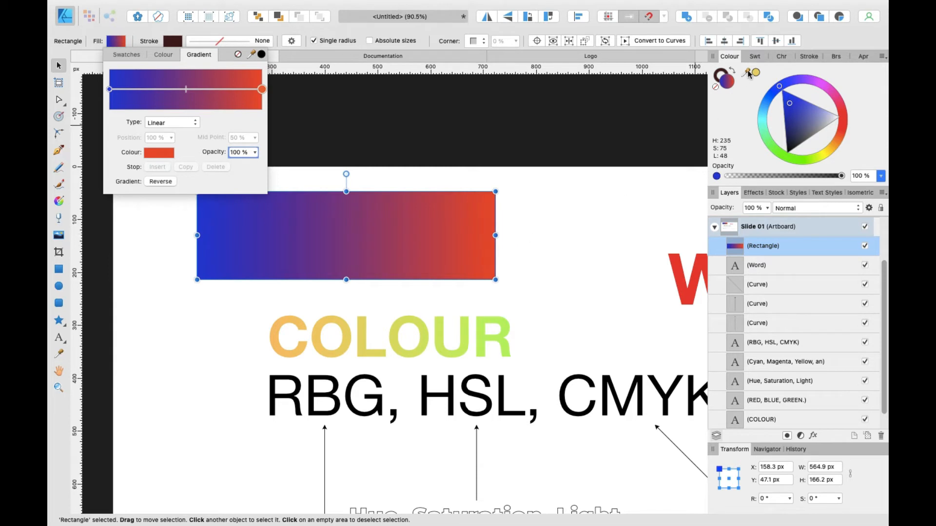
Step: Try dragging the current colour swatch onto the rectangle, then delete the rectangle
{"action": "left_click_drag", "start_coordinate": [748, 73], "coordinate": [486, 240]}
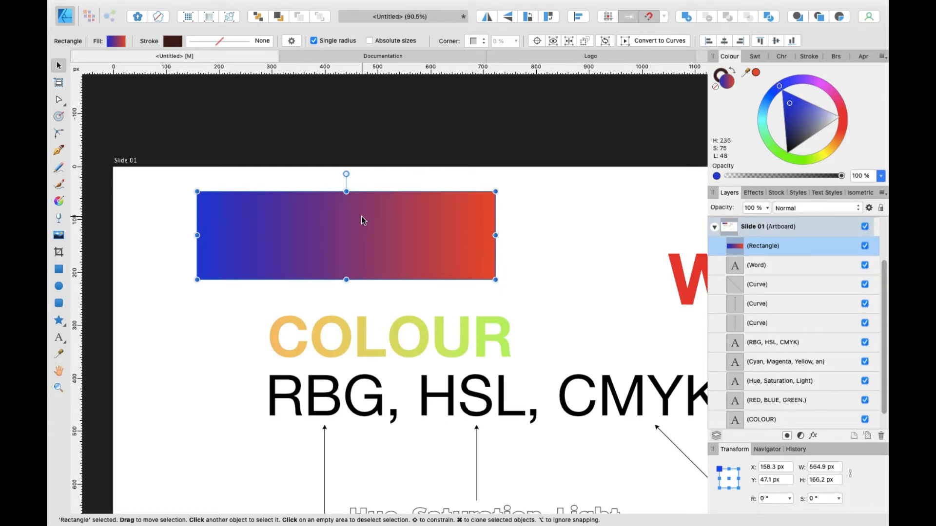
{"action": "key", "text": "Delete"}
Step: Move down to Slide 02 and select the red square above 'Never Put 100% Saturation'
{"action": "scroll", "coordinate": [362, 215], "scroll_direction": "right", "scroll_amount": 5}
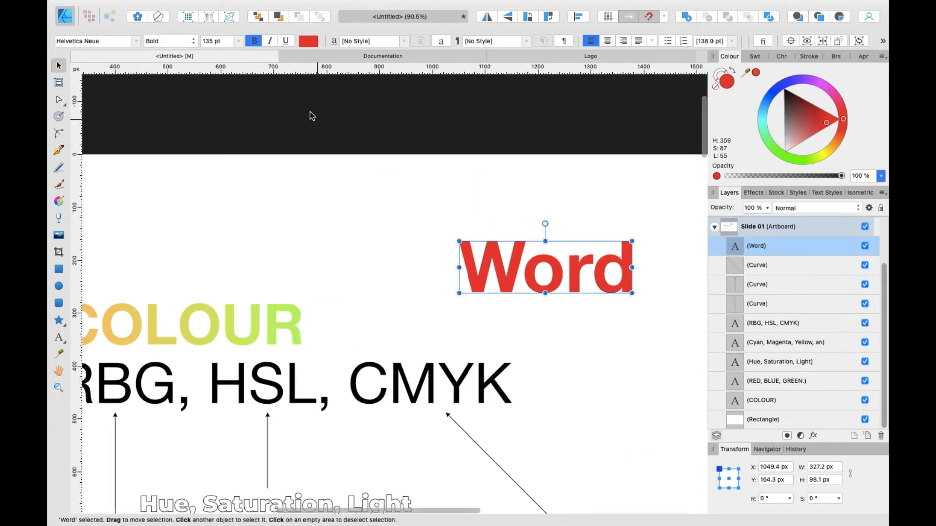
{"action": "left_click", "coordinate": [282, 101]}
{"action": "scroll", "coordinate": [272, 124], "scroll_direction": "left", "scroll_amount": 2}
{"action": "scroll", "coordinate": [272, 124], "scroll_direction": "down", "scroll_amount": 1}
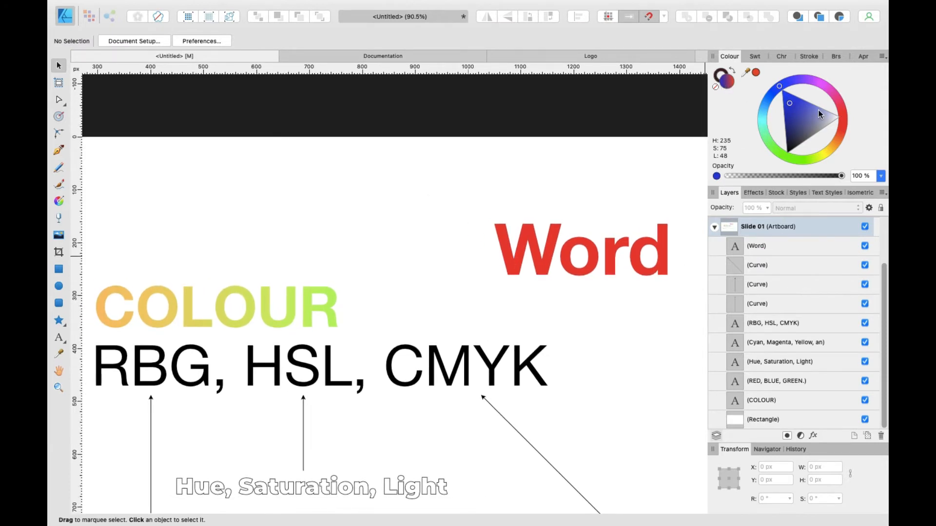
{"action": "scroll", "coordinate": [408, 239], "scroll_direction": "down", "scroll_amount": 5}
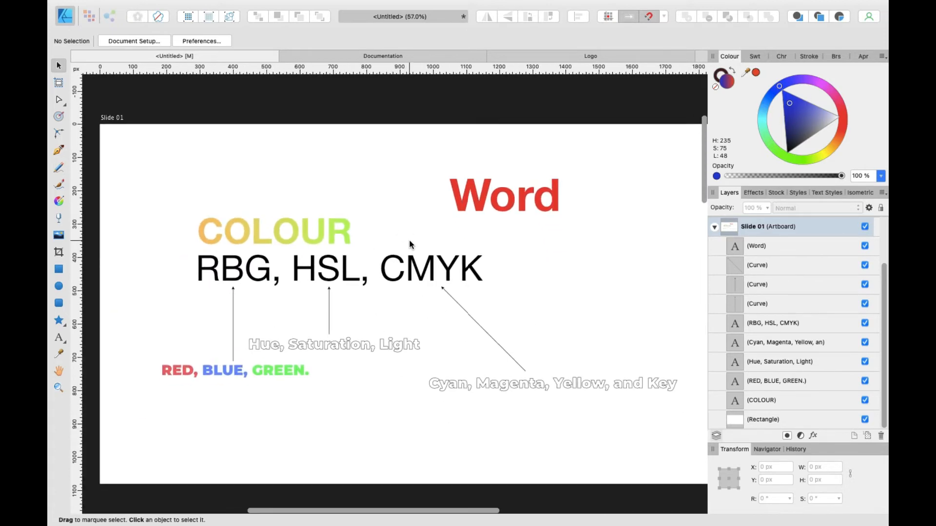
{"action": "scroll", "coordinate": [409, 238], "scroll_direction": "down", "scroll_amount": 10}
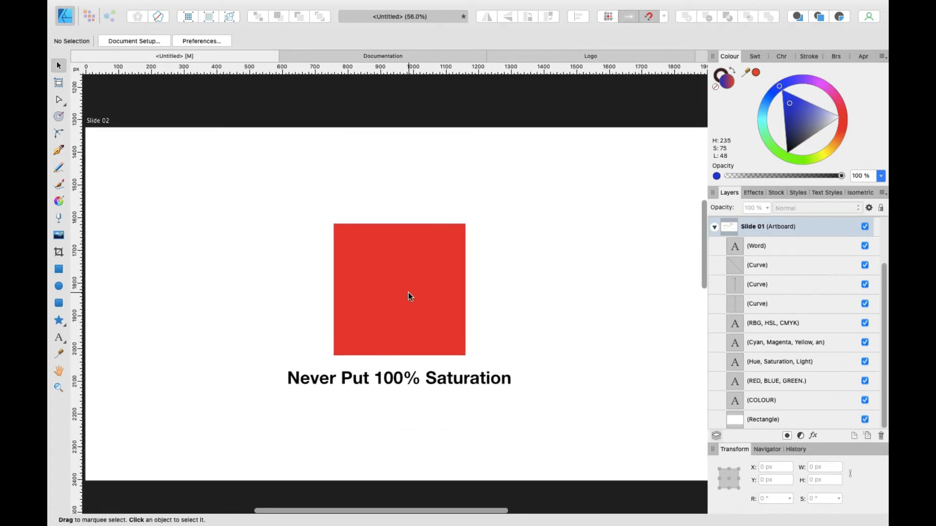
{"action": "scroll", "coordinate": [383, 297], "scroll_direction": "up", "scroll_amount": 2}
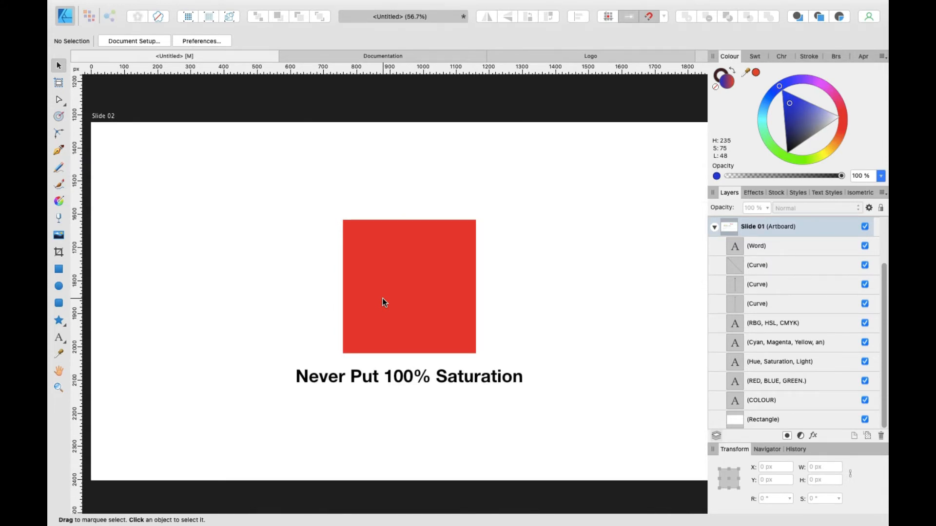
{"action": "left_click", "coordinate": [383, 302]}
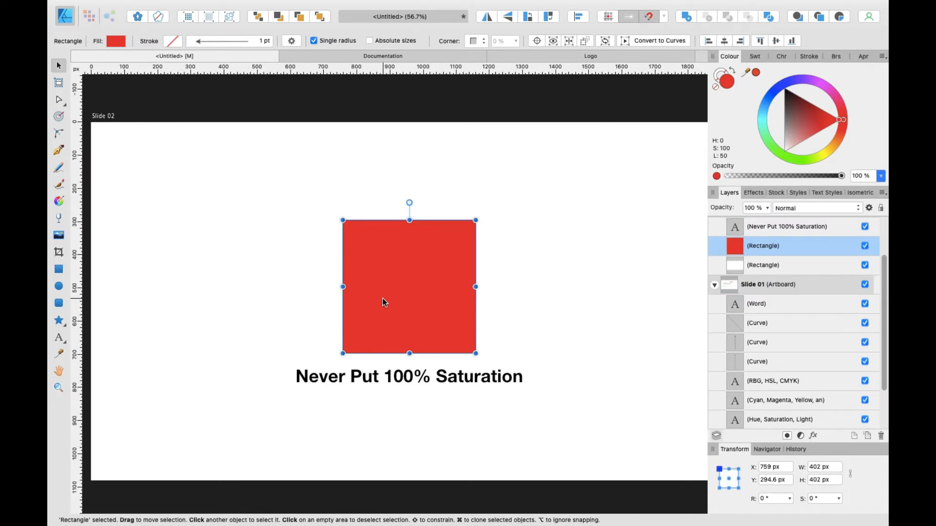